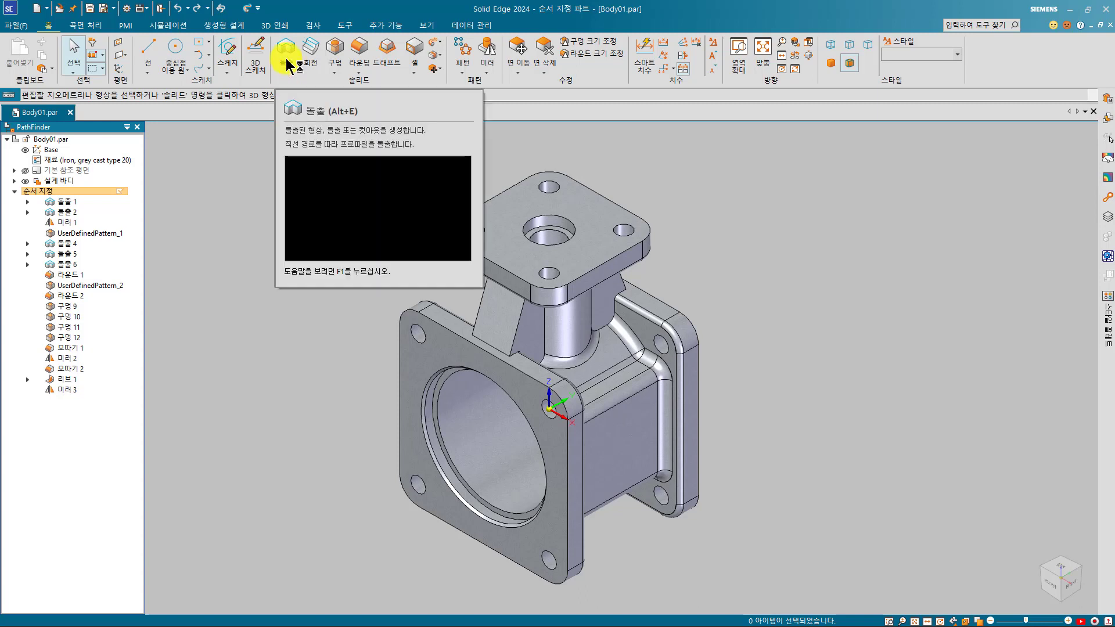
Start an Extrude with the Coincident Plane option, open its sketch on the top flange's upper face, and close it empty
left_click(286, 56)
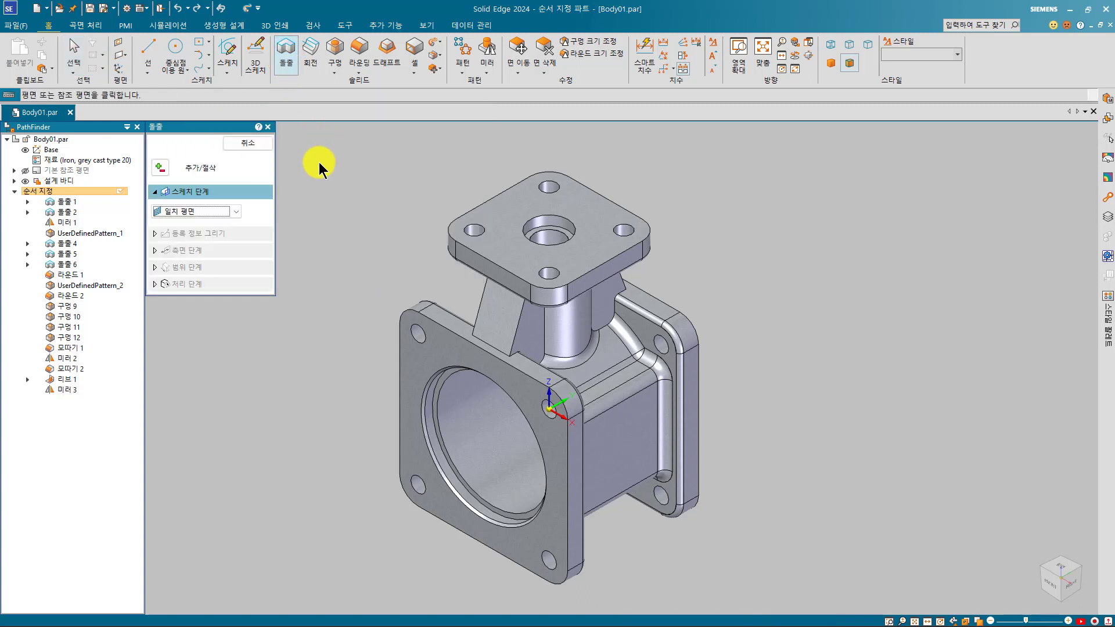
left_click(206, 214)
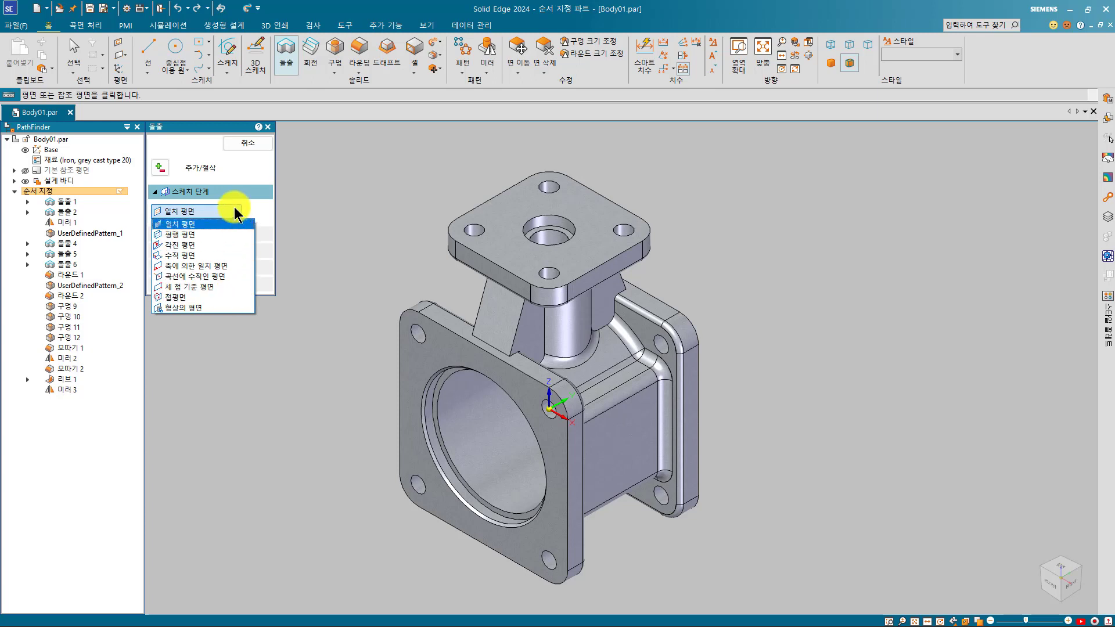
left_click(236, 211)
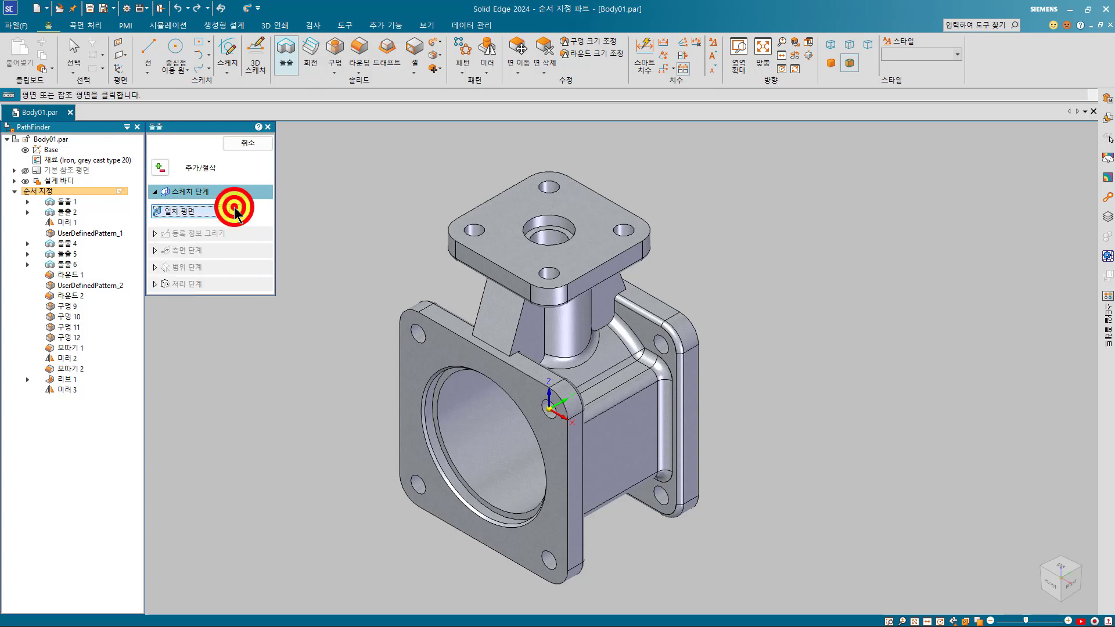
left_click(495, 215)
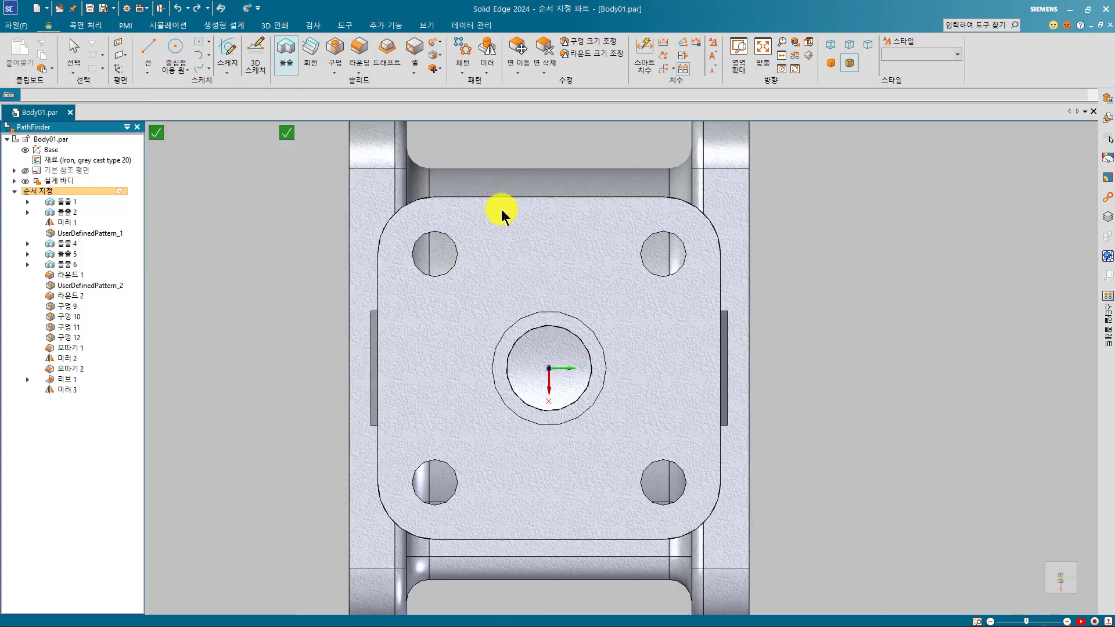
key("l")
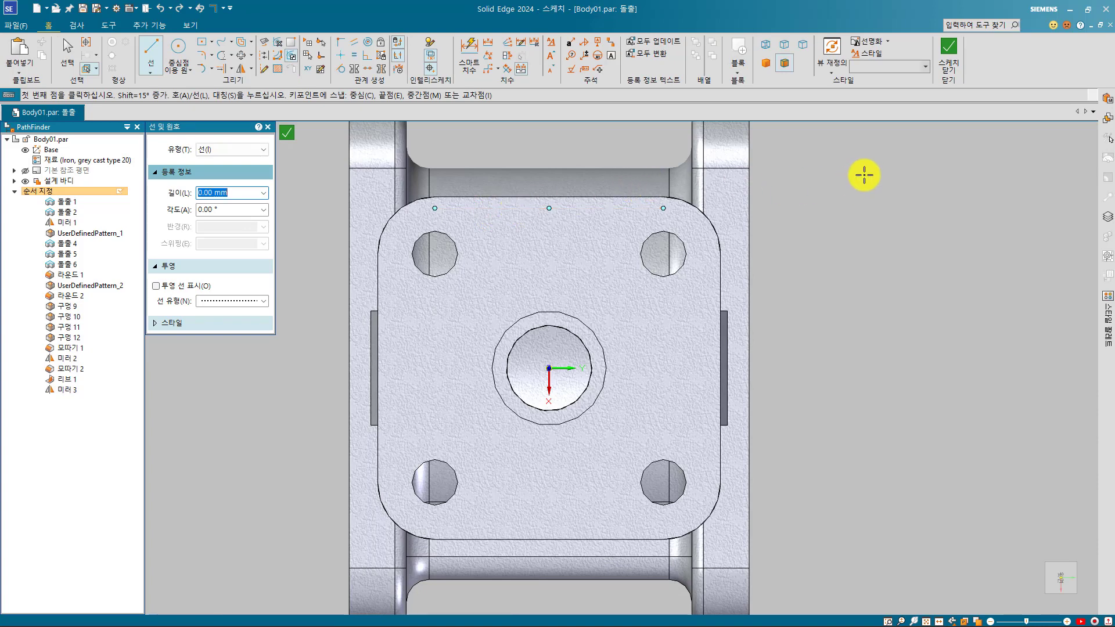
left_click(948, 69)
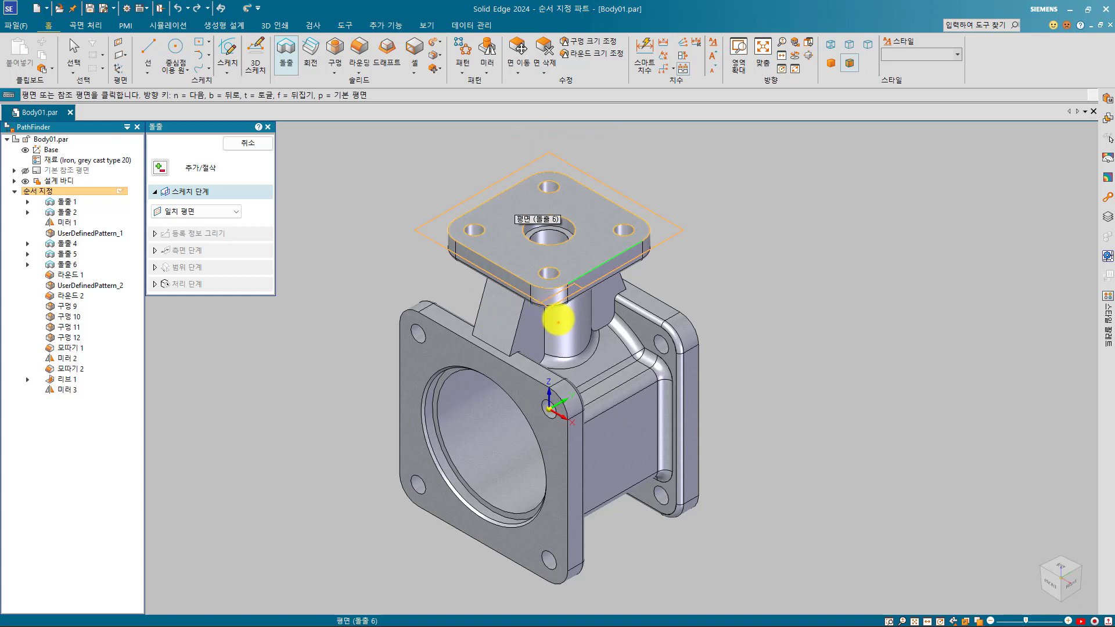
mouse_move(527, 282)
left_mouse_down()
mouse_move(575, 273)
mouse_move(548, 323)
left_mouse_up()
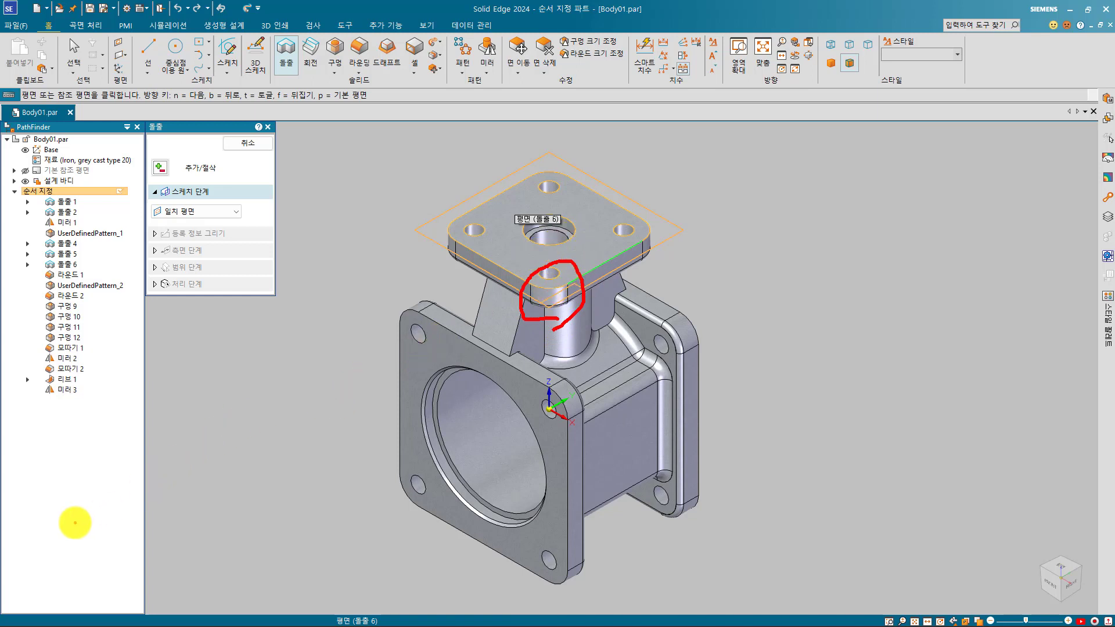
mouse_move(118, 522)
left_mouse_down()
mouse_move(237, 522)
mouse_move(282, 604)
left_mouse_up()
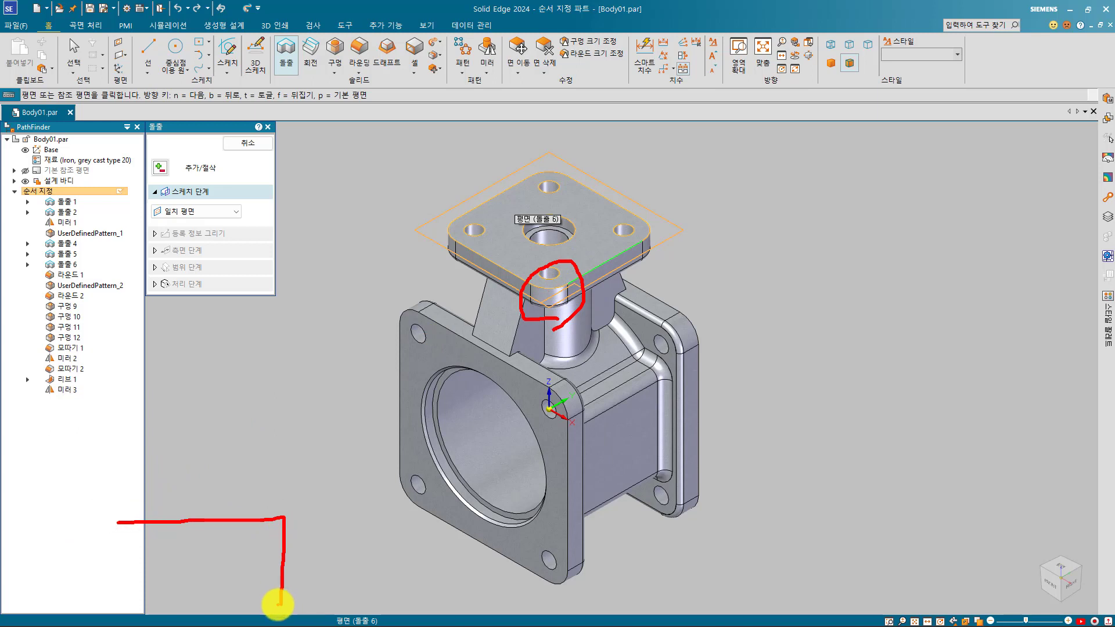
key("Escape")
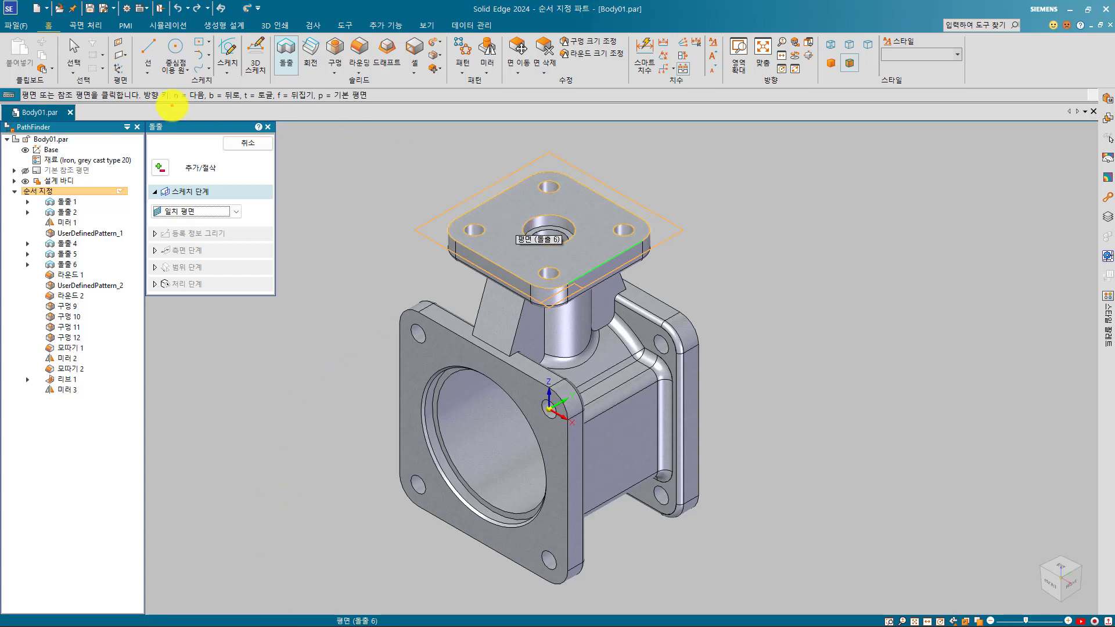
left_click_drag(169, 105, 222, 112)
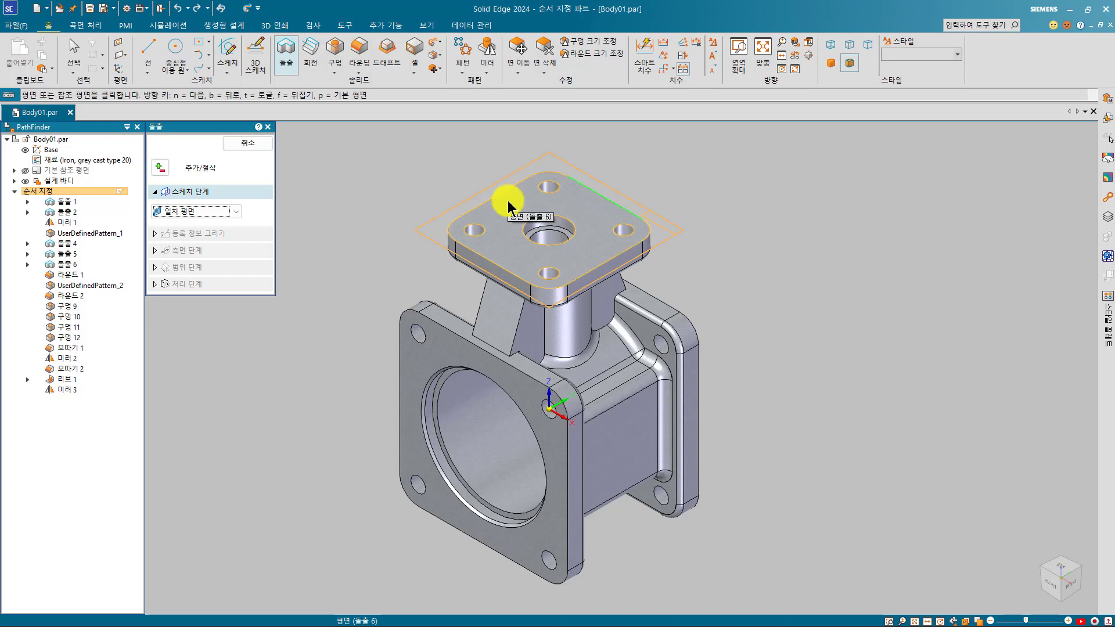
Try rotated and flipped orientations for the coincident sketch plane on the top flange's upper face, closing each sketch without drawing
key("n")
key("n")
left_click(508, 203)
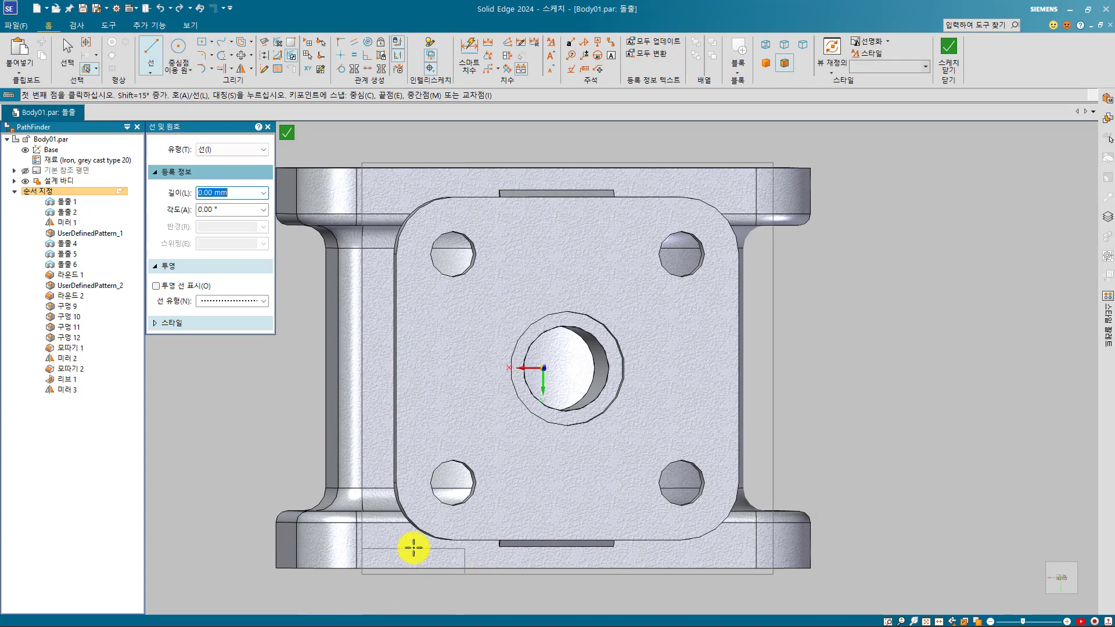
left_click(946, 66)
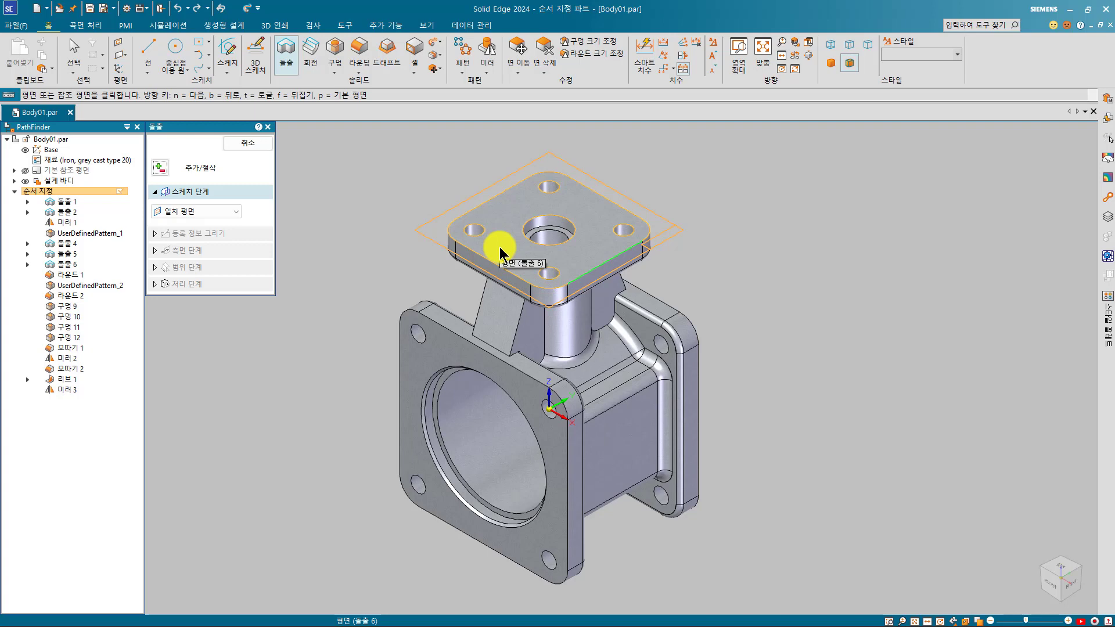
left_click(500, 248)
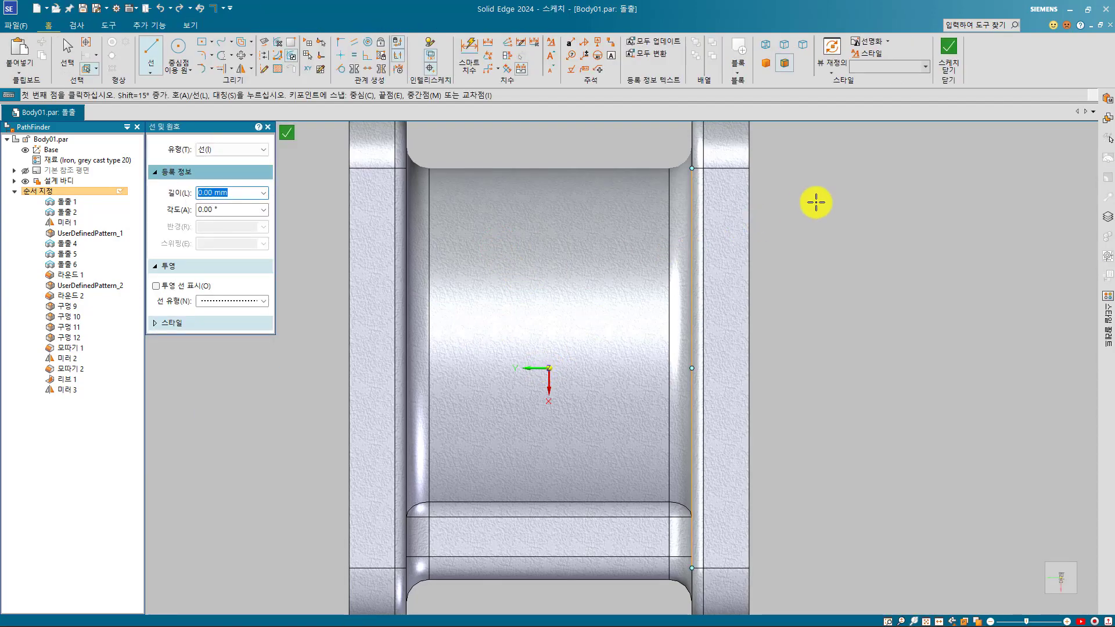
left_click(948, 58)
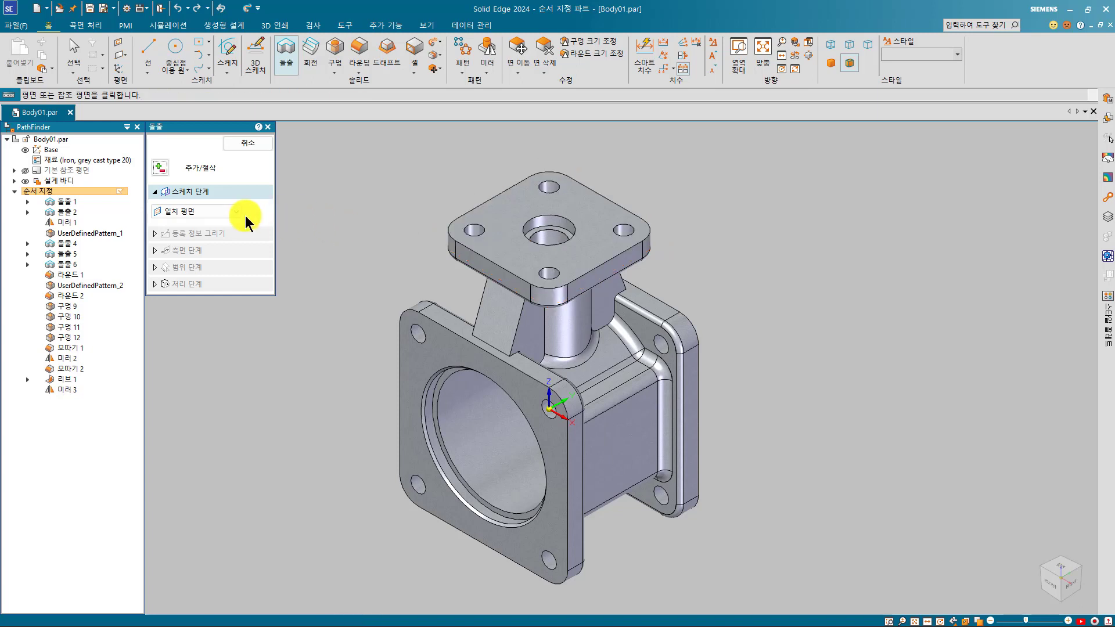
Open the extrusion sketch on a Parallel Plane 30 mm above the top flange's upper face, and close it without drawing
left_click(193, 211)
left_click(196, 231)
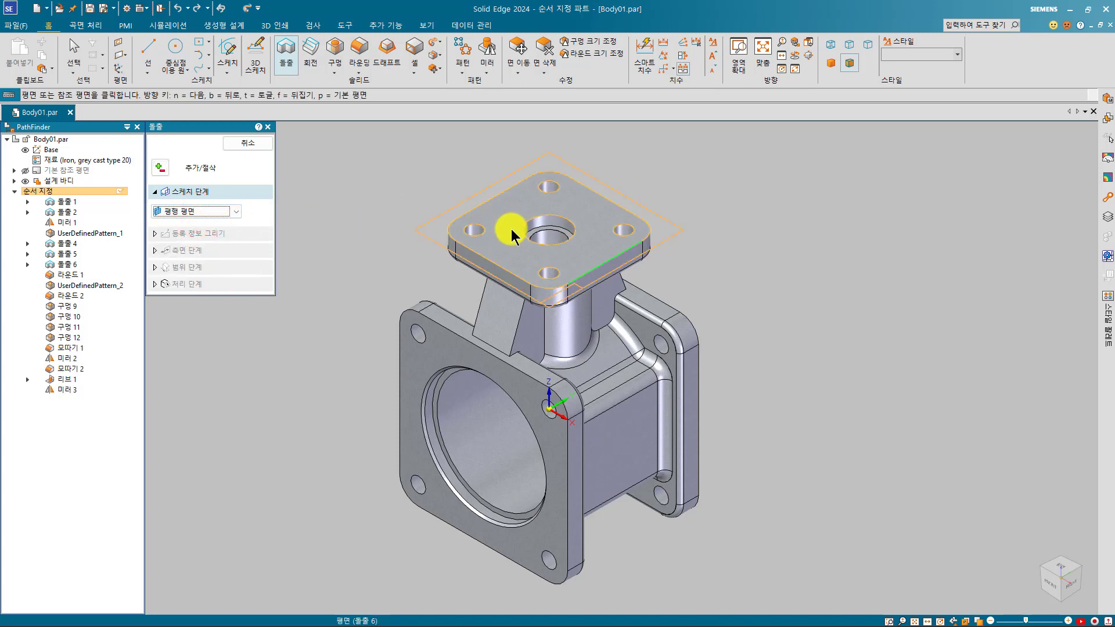
key("n")
key("n")
key("n")
left_click(510, 232)
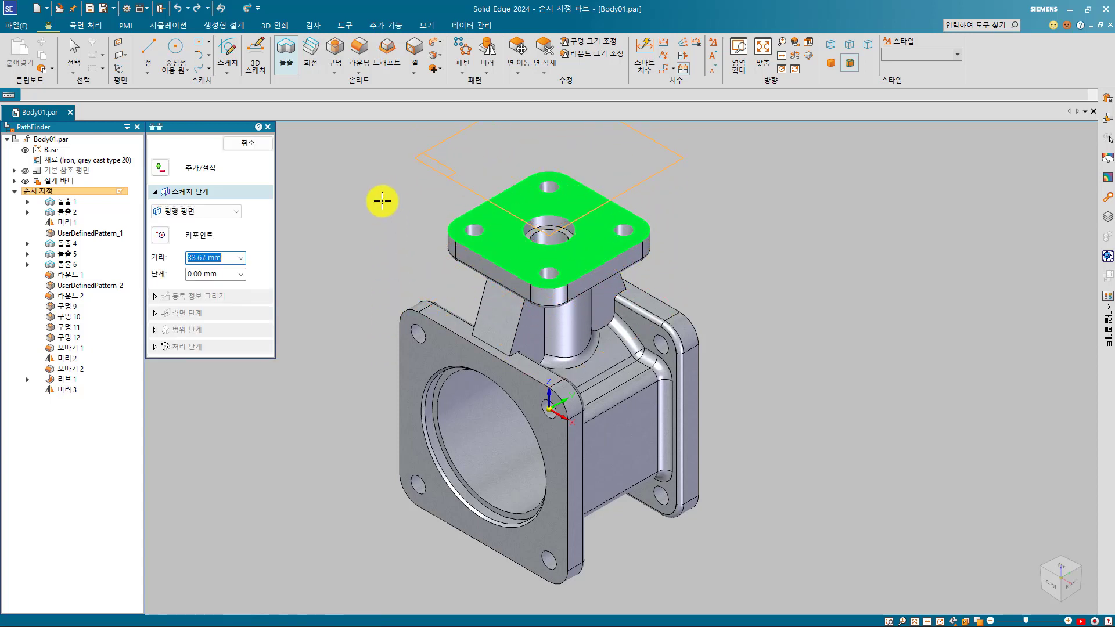
type("30")
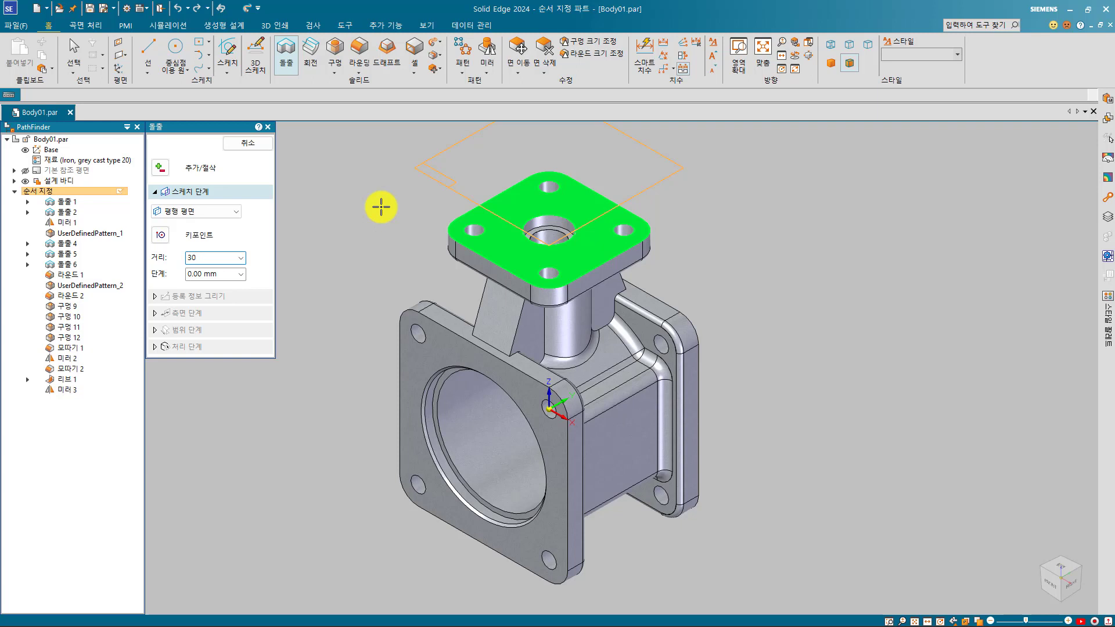
key("Tab")
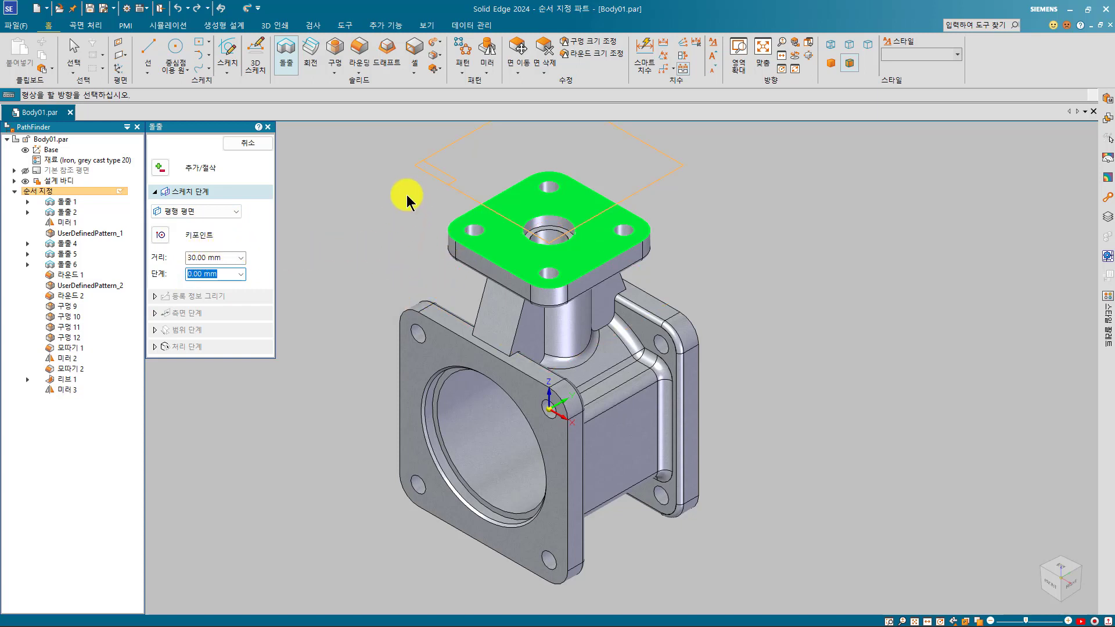
left_click(444, 152)
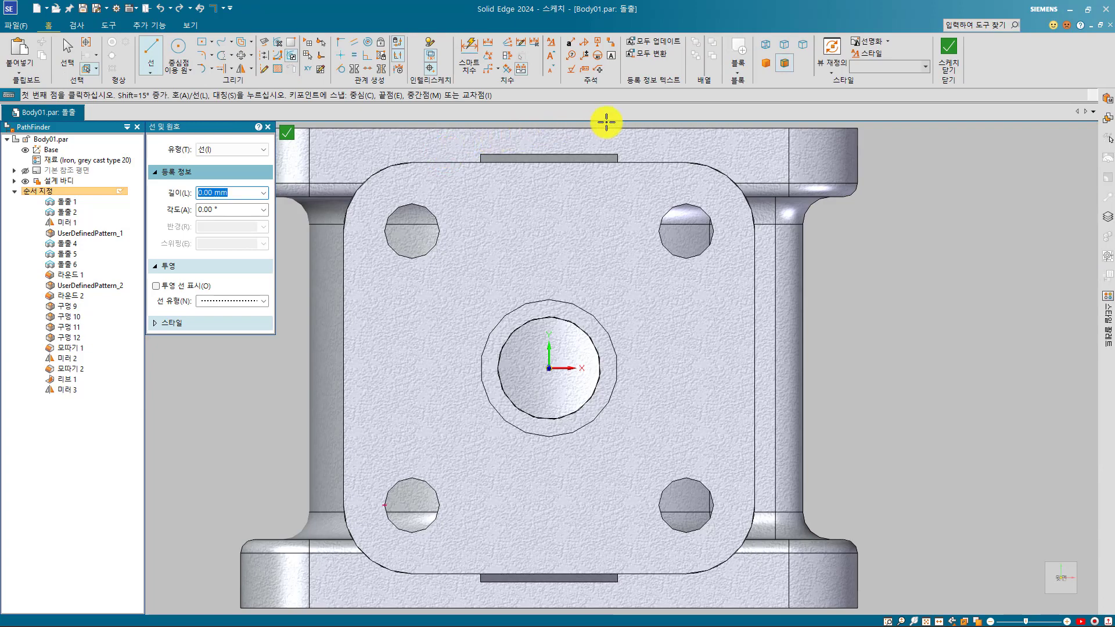
left_click(947, 68)
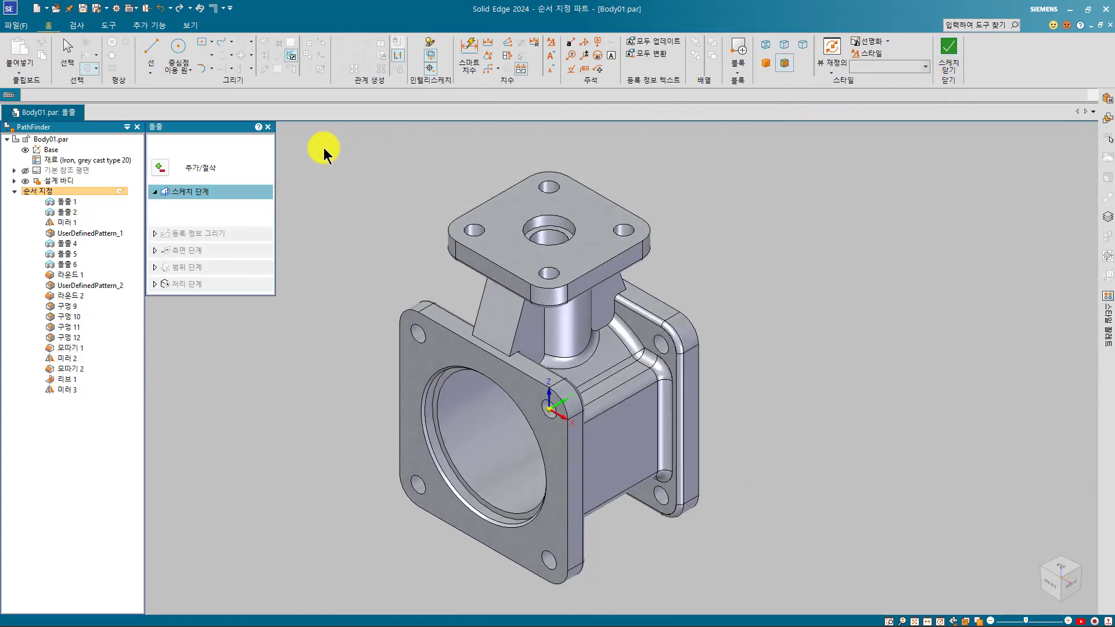
Open the sketch on an Angled Plane tilted 30° from the top flange's upper face about its front side face, and close it empty
left_click(181, 211)
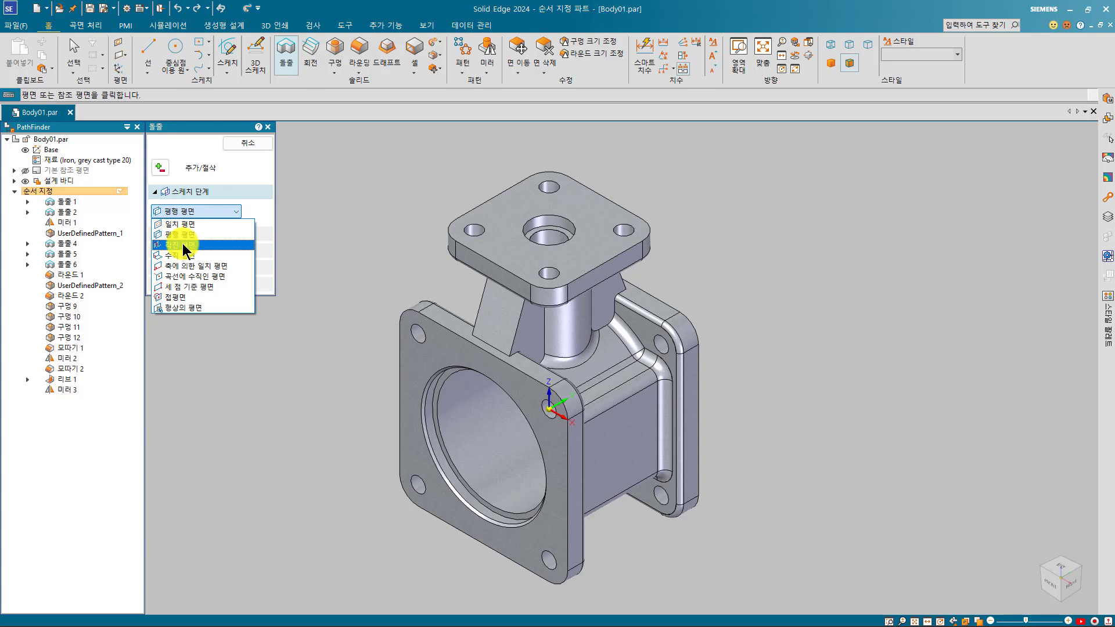
left_click(182, 244)
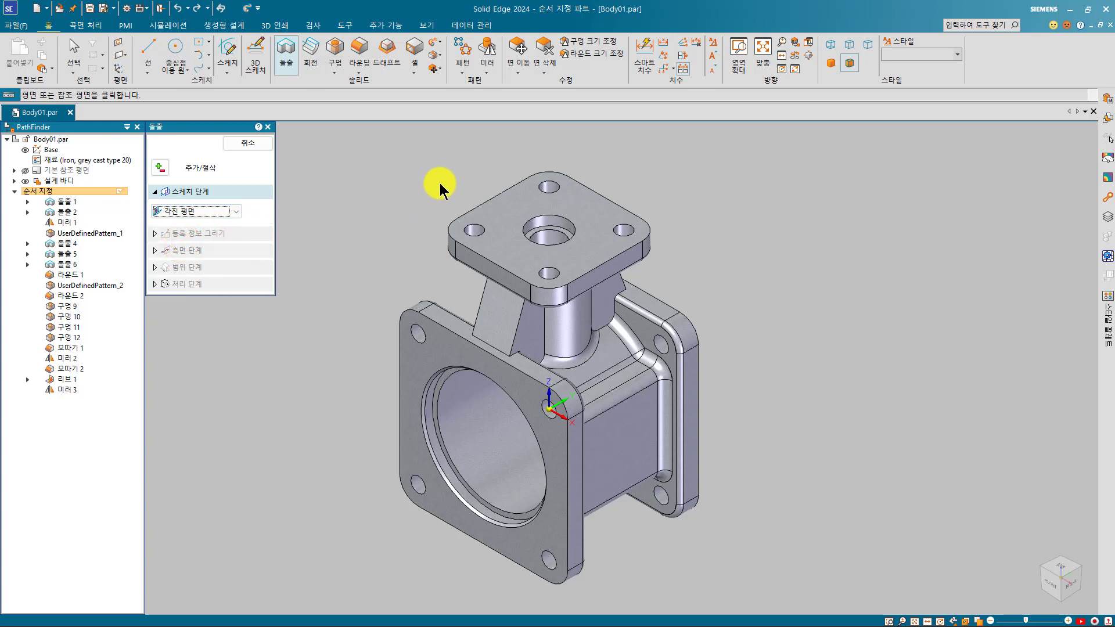
left_click(508, 240)
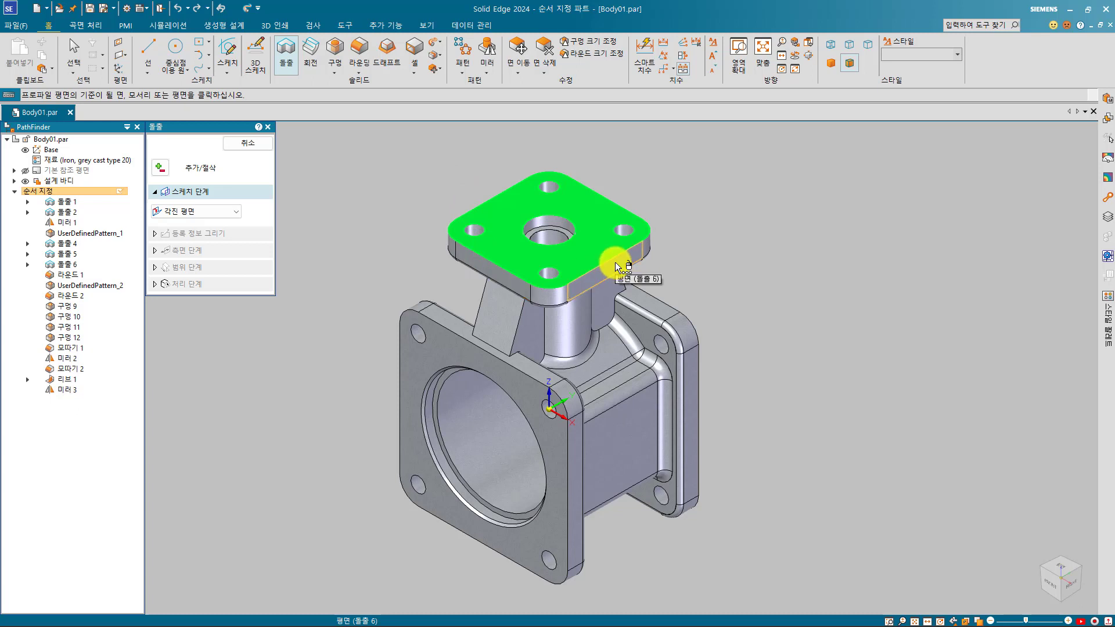
left_click(482, 265)
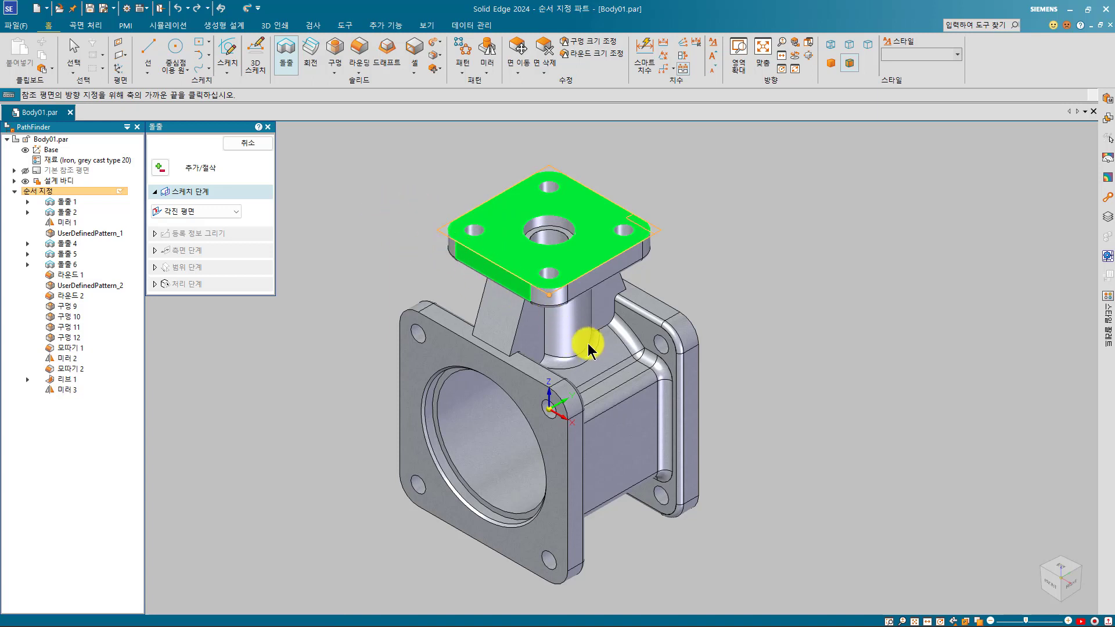
left_click(409, 227)
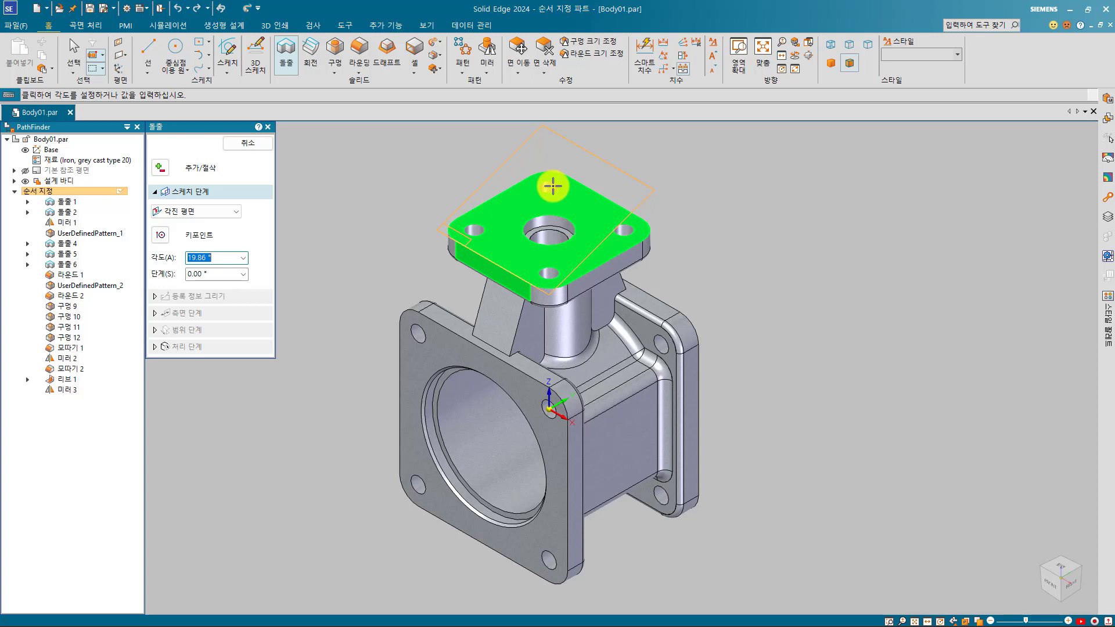
key("Tab")
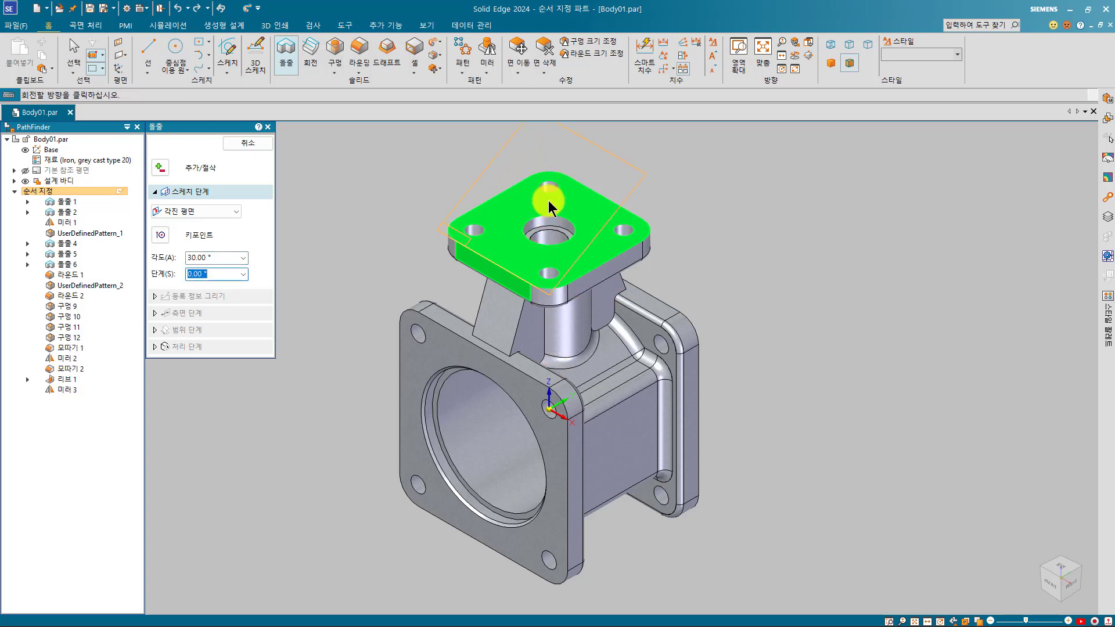
left_click(552, 175)
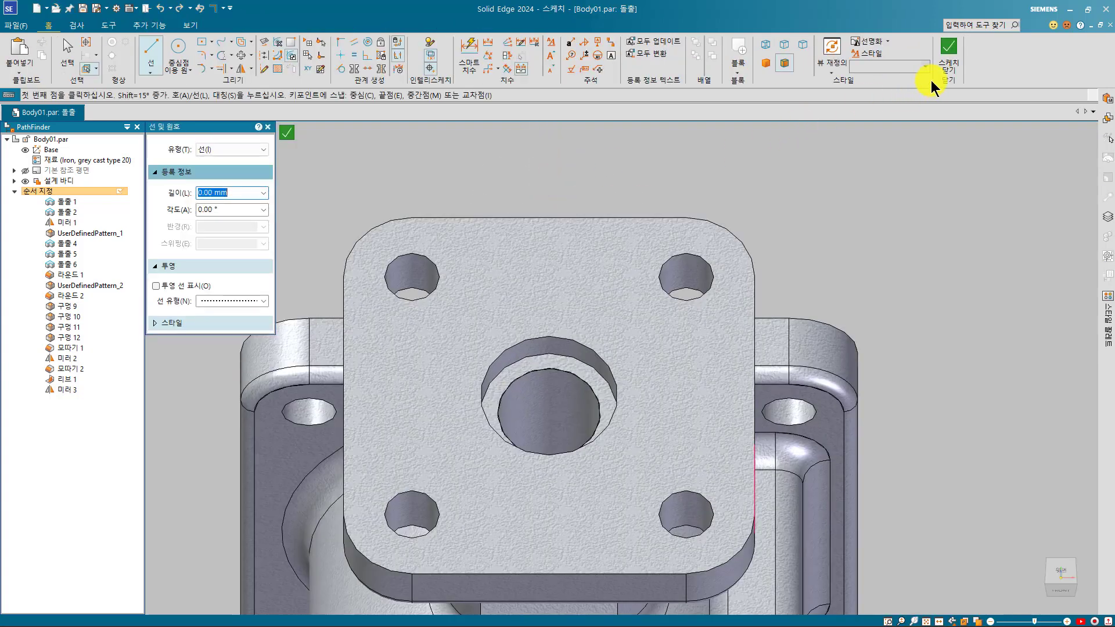
left_click(953, 65)
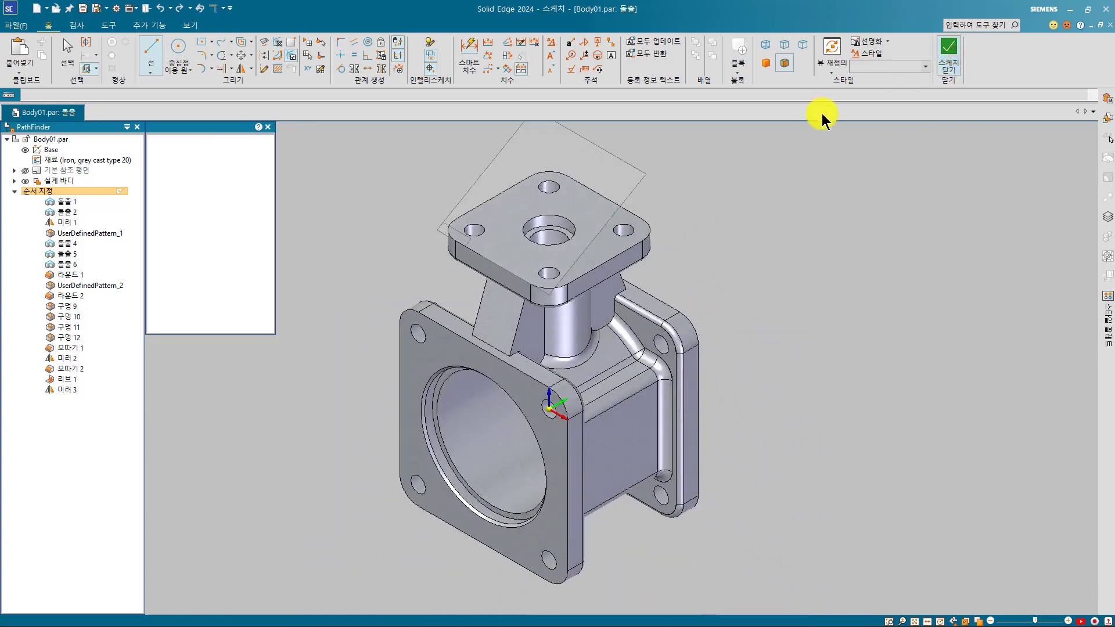
Open the sketch on a plane normal to the front flange's rounded corner edge at position 1/3, and close it empty
left_click(230, 212)
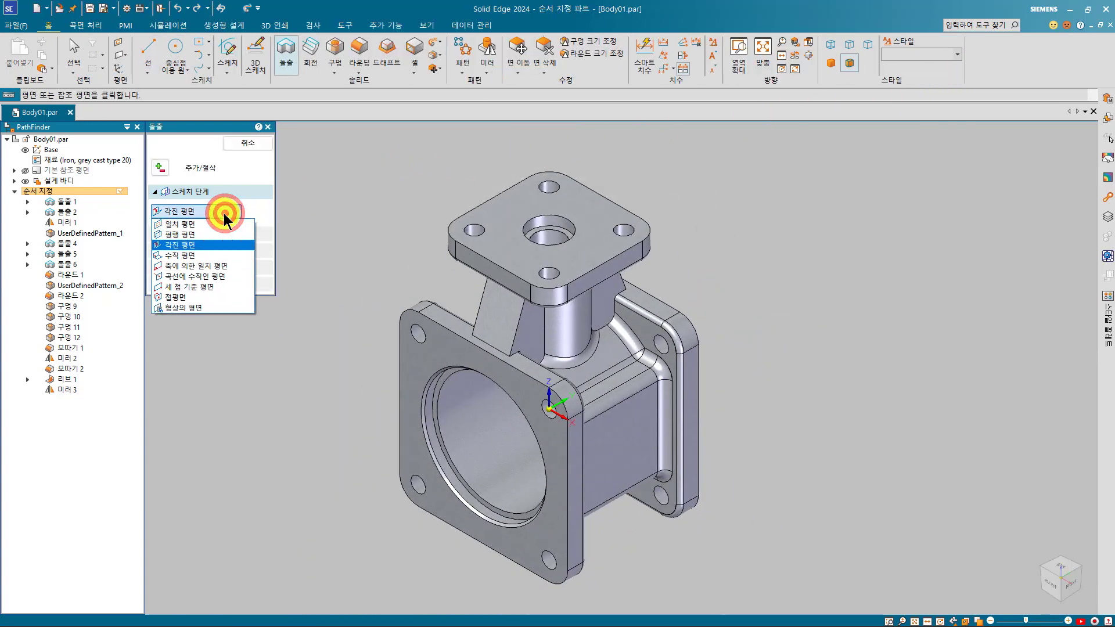
left_click(230, 277)
scroll(560, 392, "up", 1)
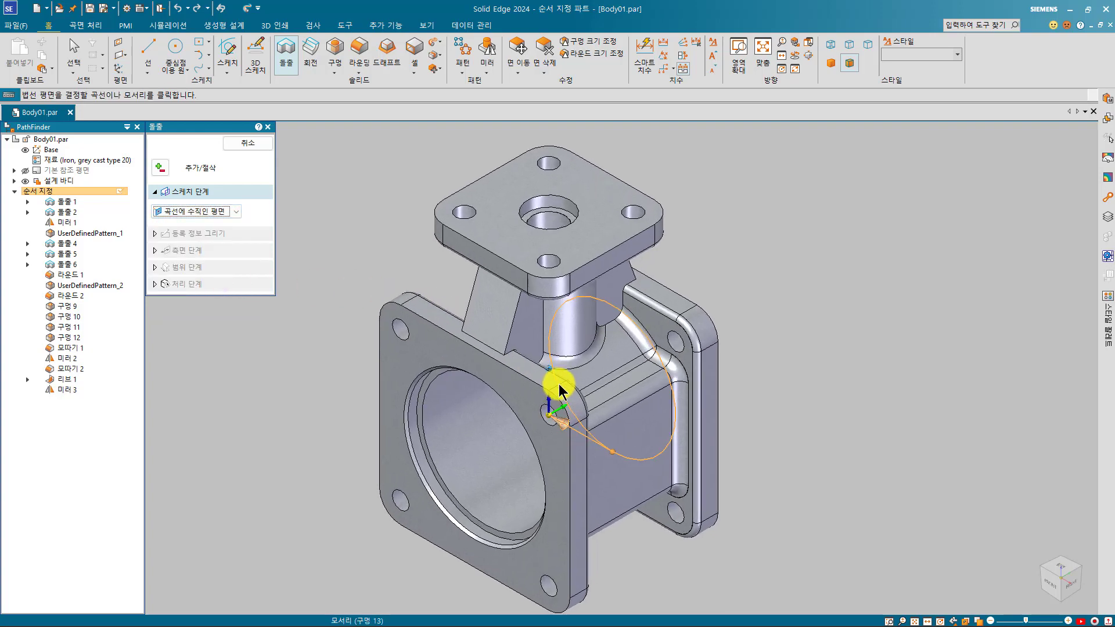
scroll(587, 419, "up", 6)
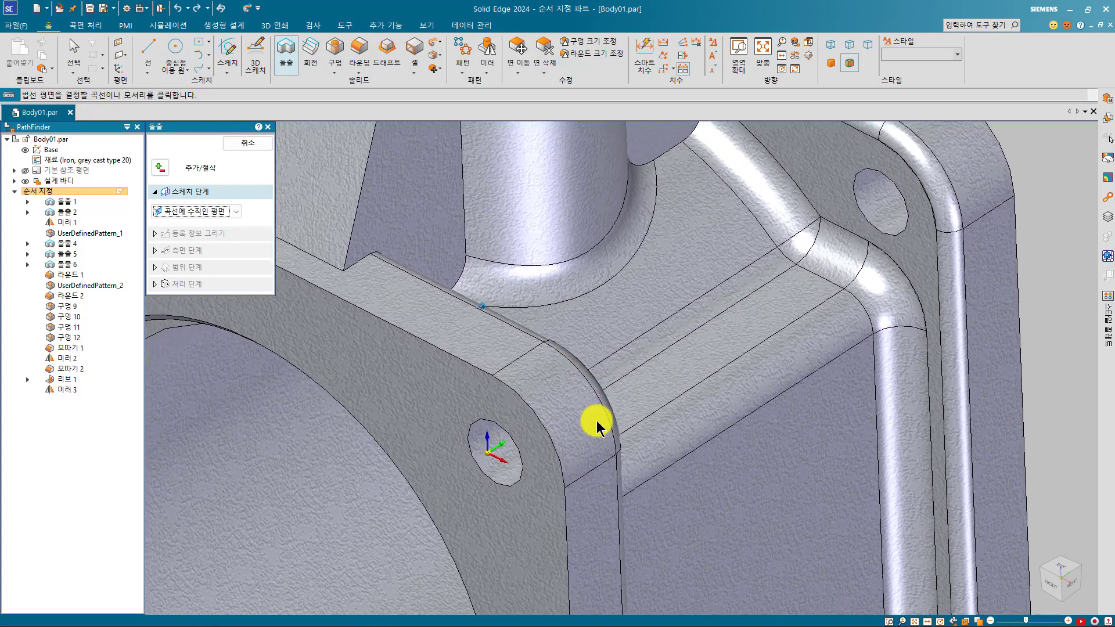
scroll(597, 427, "up", 2)
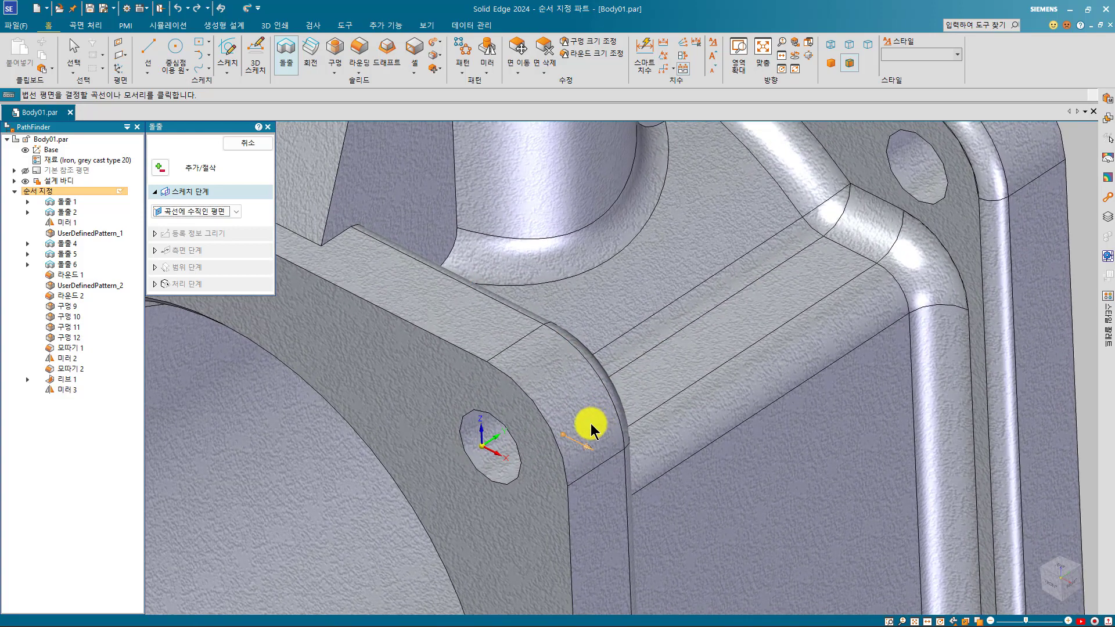
left_click(521, 396)
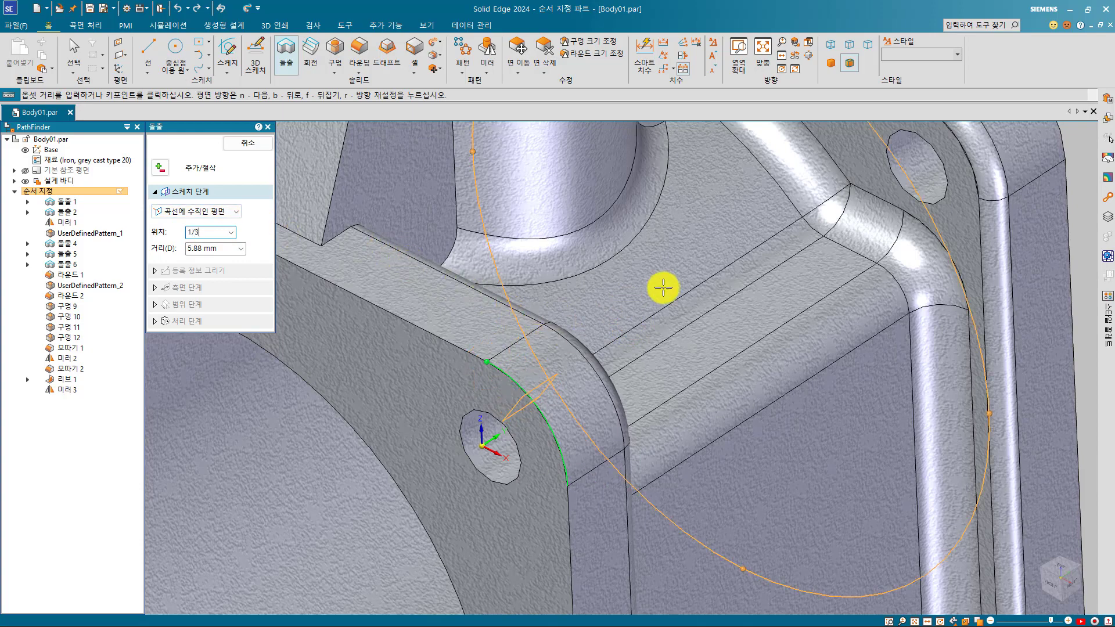
key("Return")
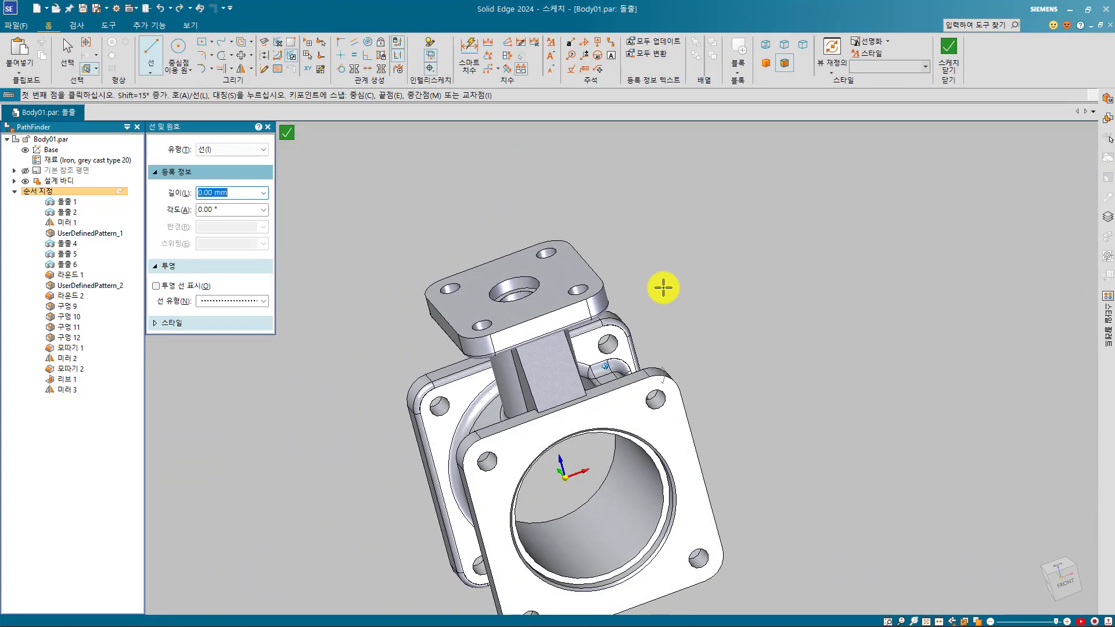
left_click(954, 59)
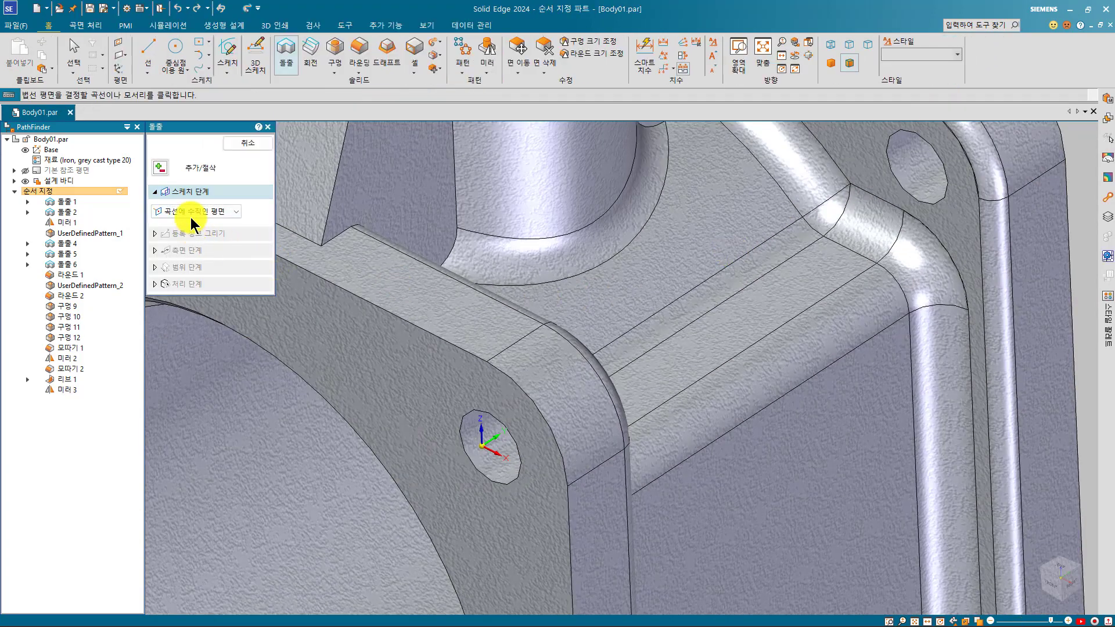
Open the sketch on a three-point plane through the front flange's upper-left corner, rear flange's upper-right corner and front flange's lower-right hole; close it empty
left_click(189, 213)
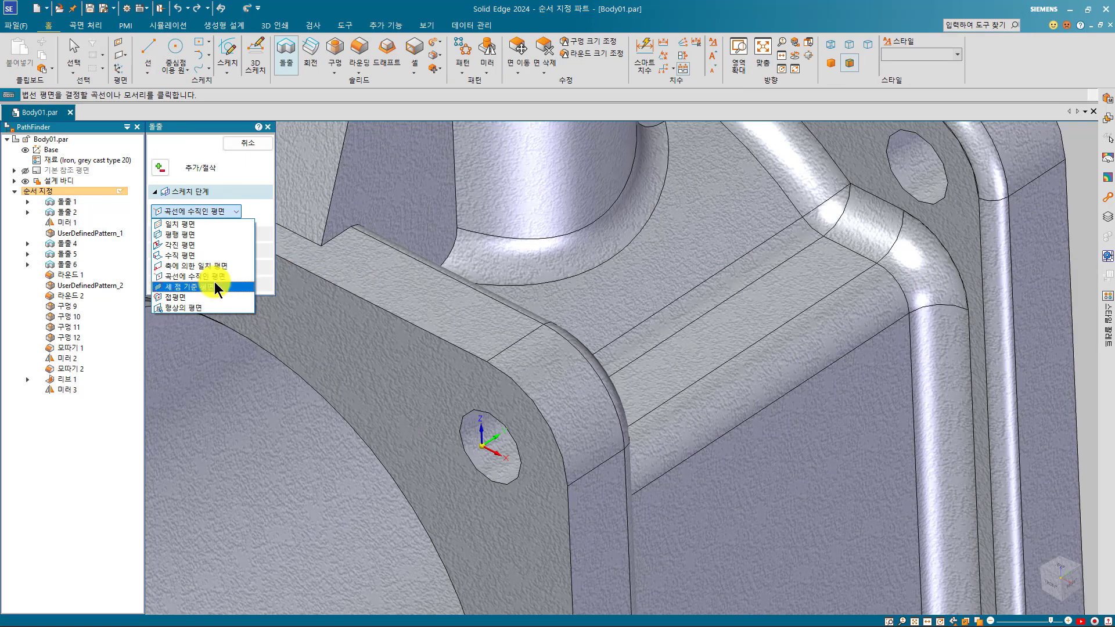
left_click(218, 287)
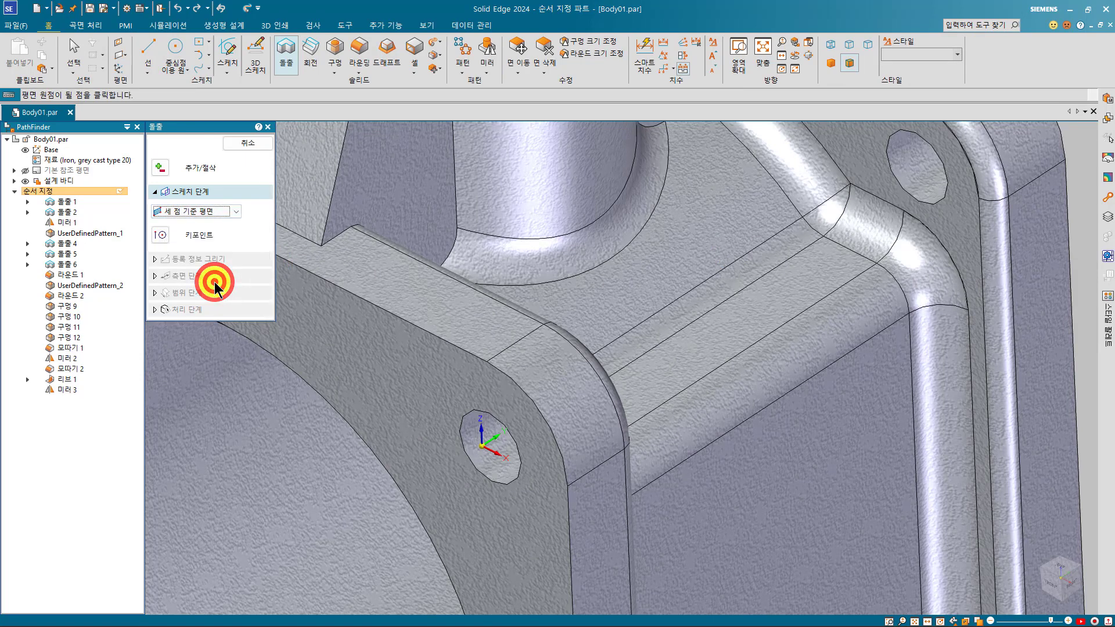
scroll(401, 214, "down", 5)
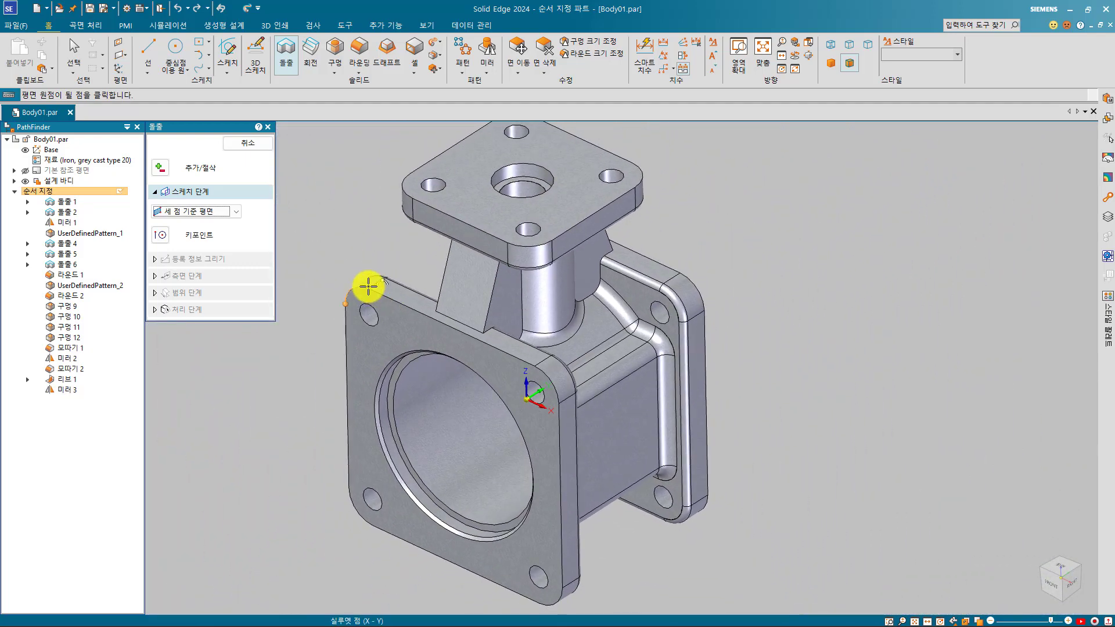
left_click(369, 288)
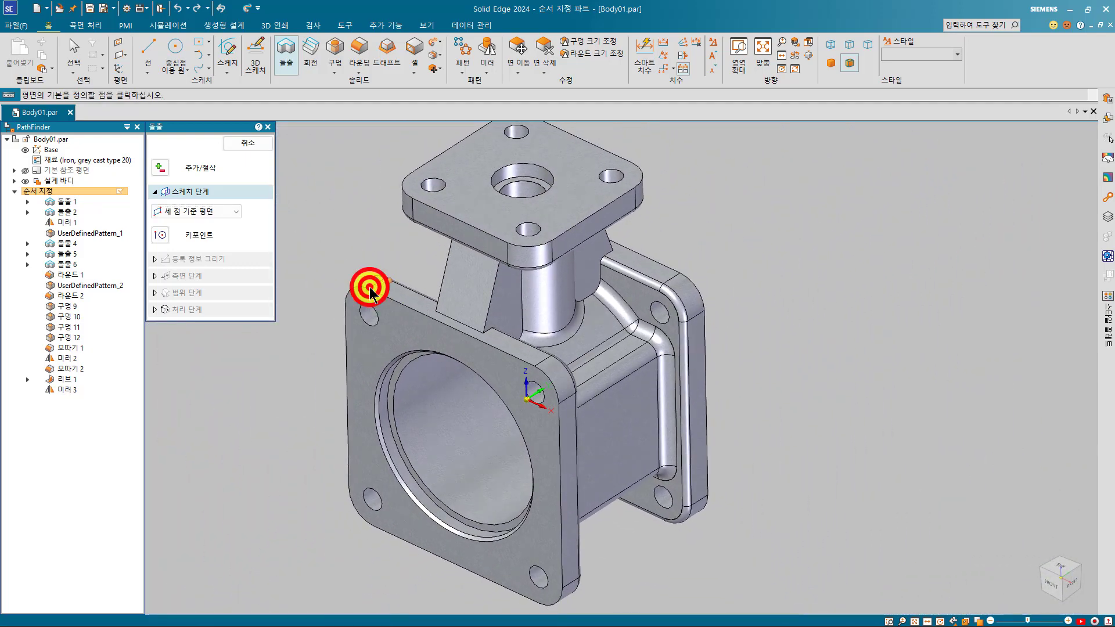
left_click(680, 273)
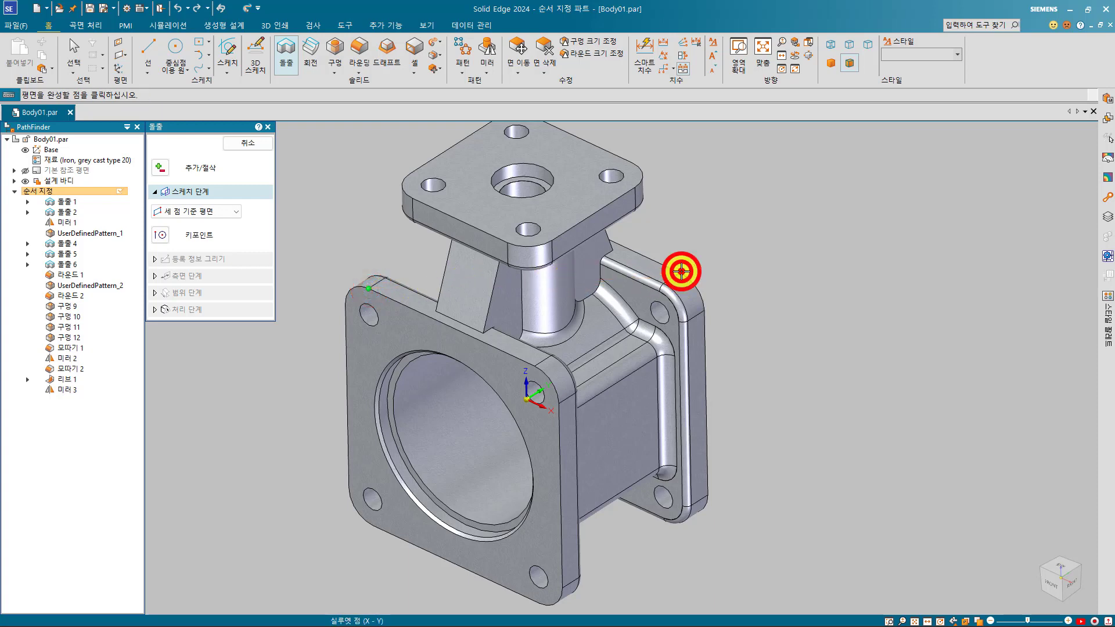
left_click(529, 570)
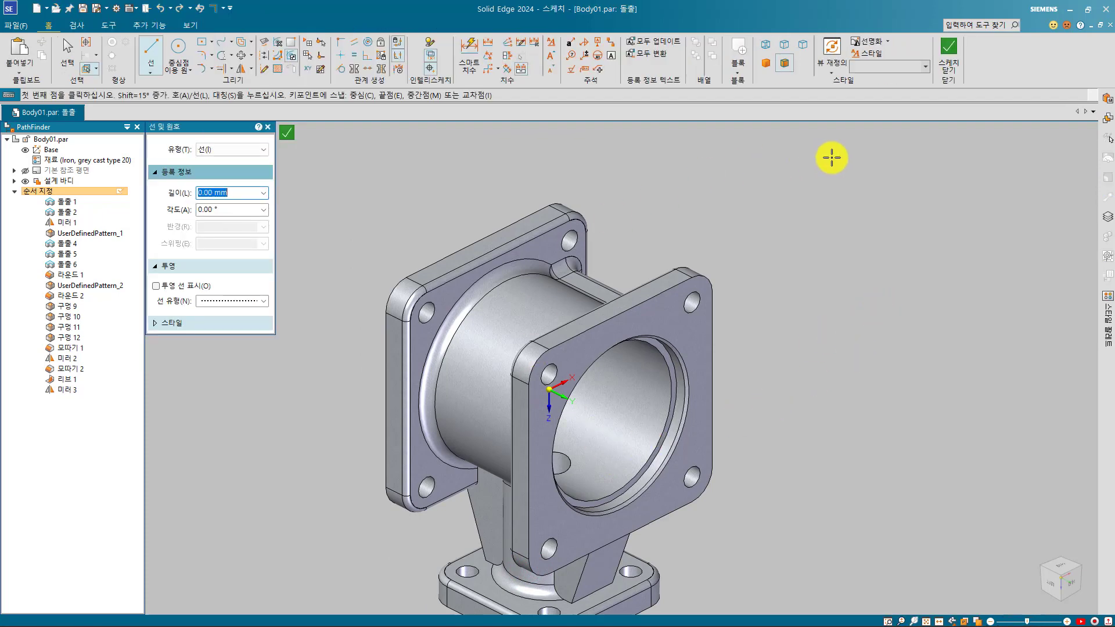
left_click(949, 48)
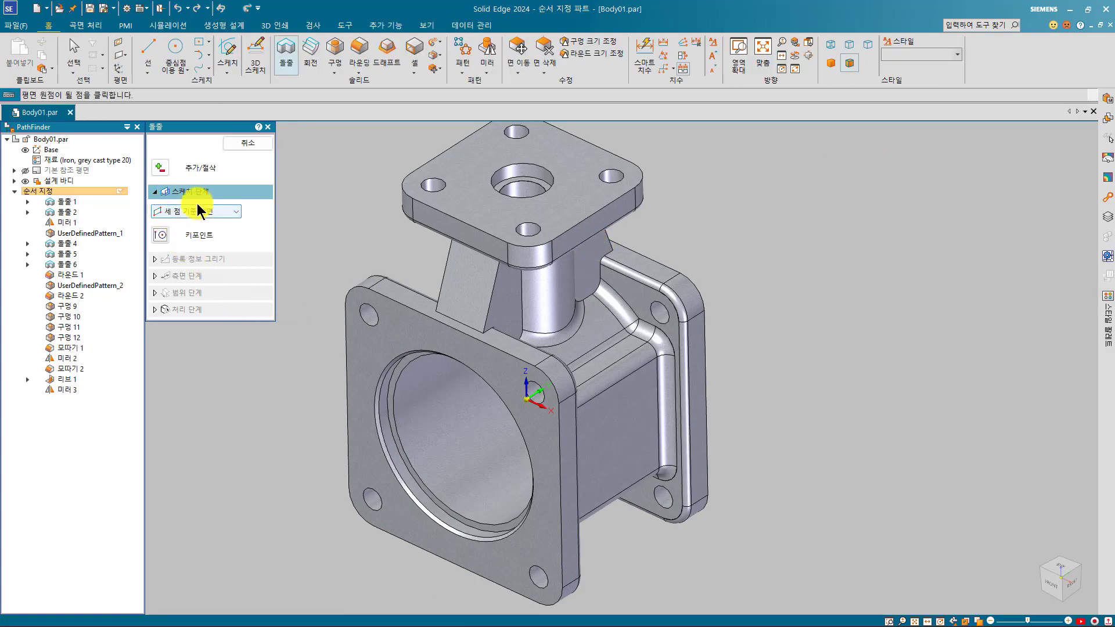
Open the sketch on a Tangent Plane at 125° on the front flange's rounded upper-right corner face, and close it without drawing
left_click(185, 216)
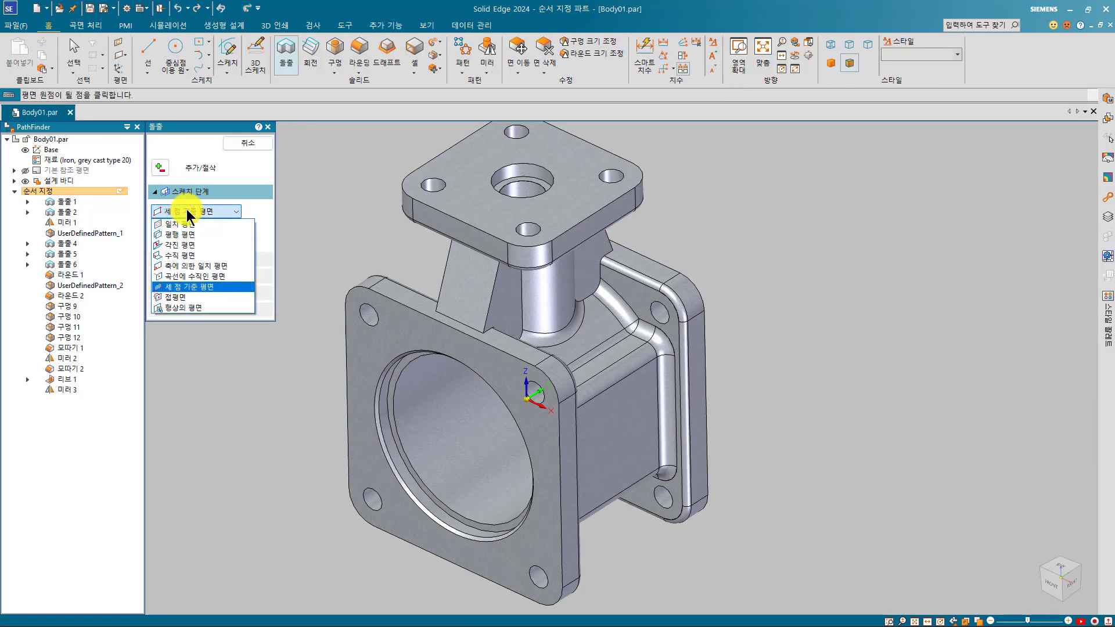
left_click(205, 295)
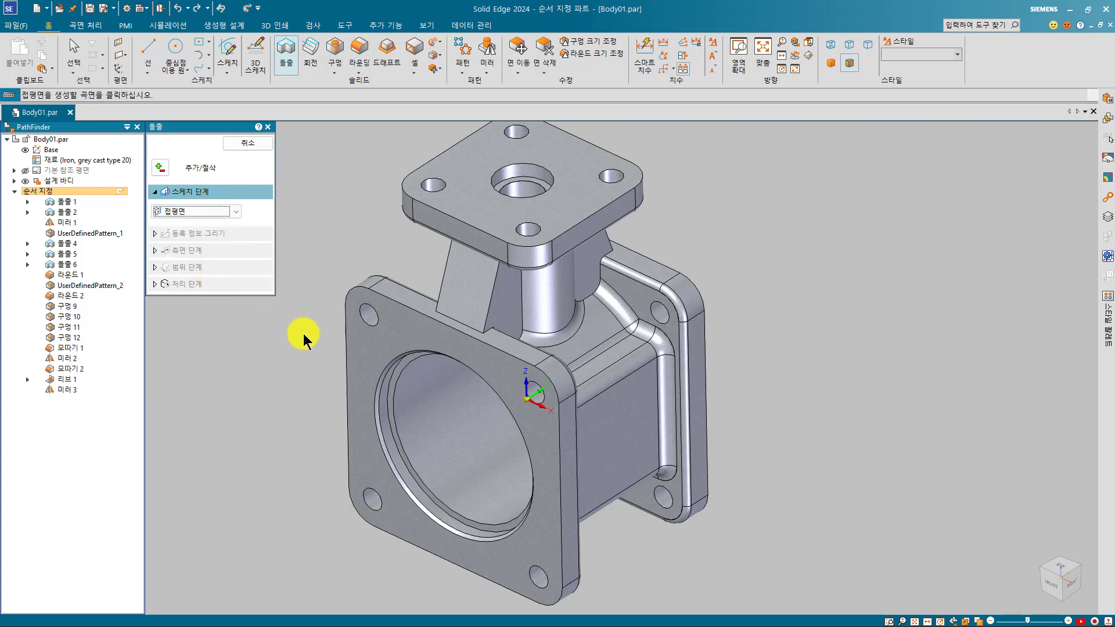
scroll(305, 352, "up", 4)
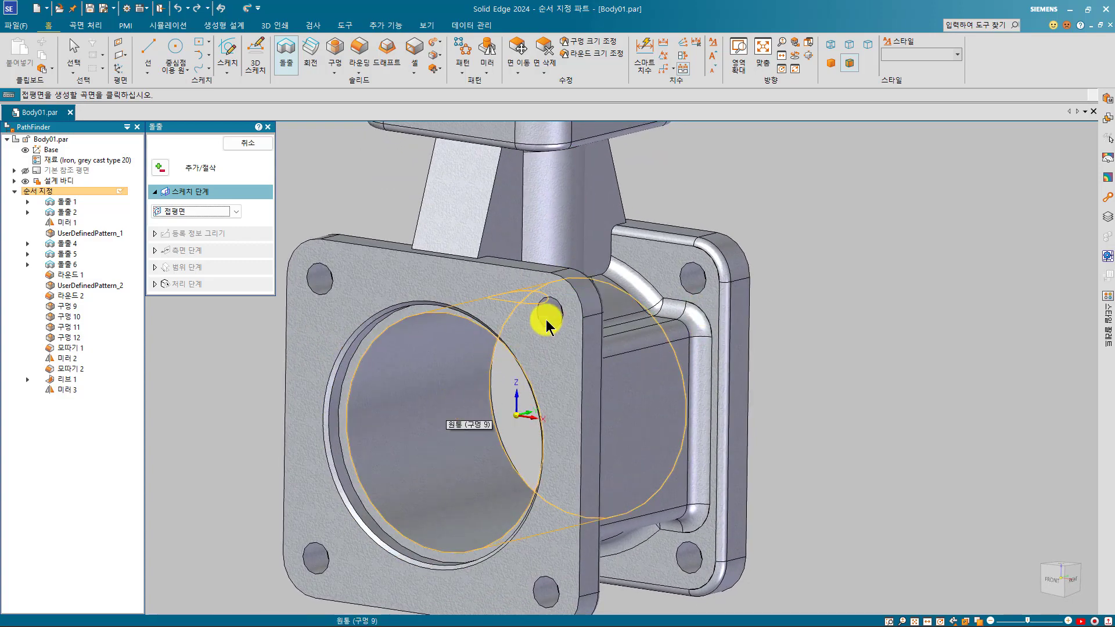
scroll(585, 282, "up", 1)
scroll(584, 284, "up", 3)
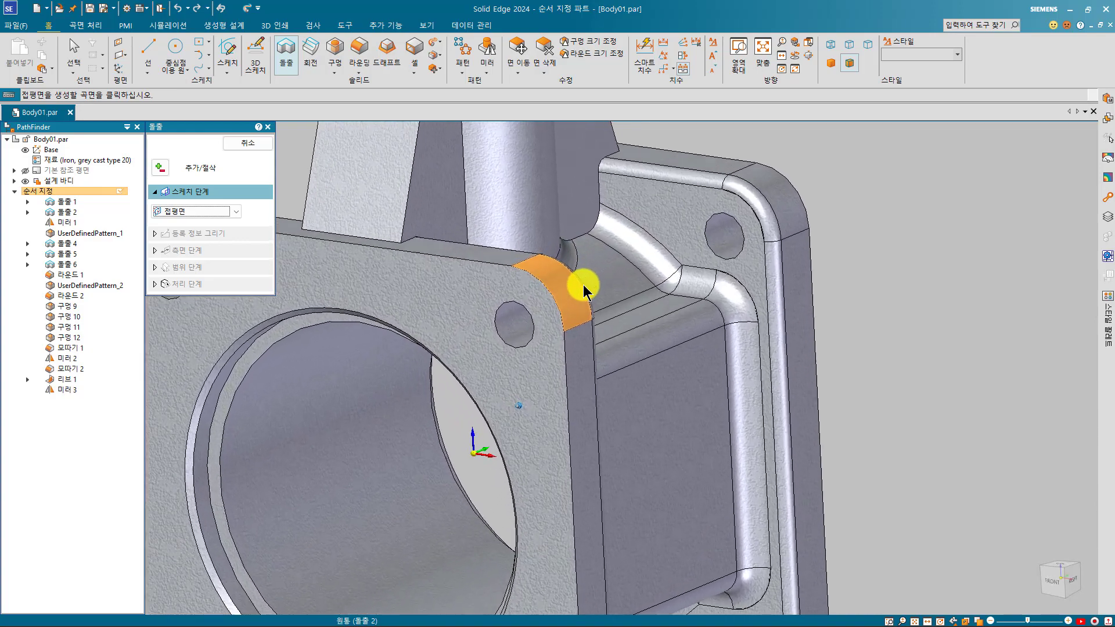
left_click(566, 302)
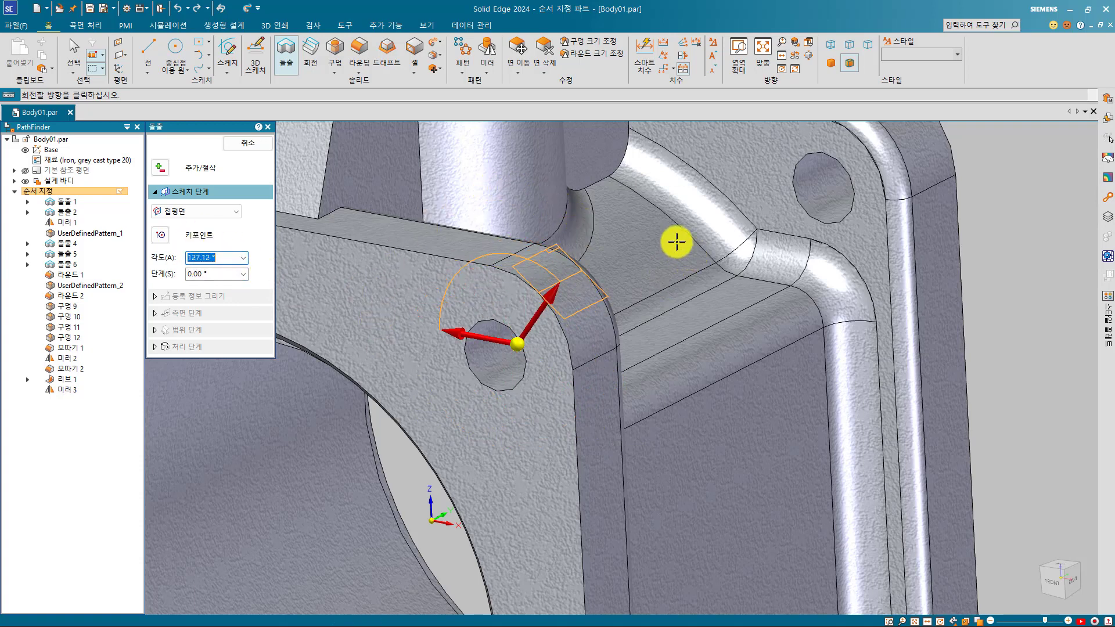
key("Tab")
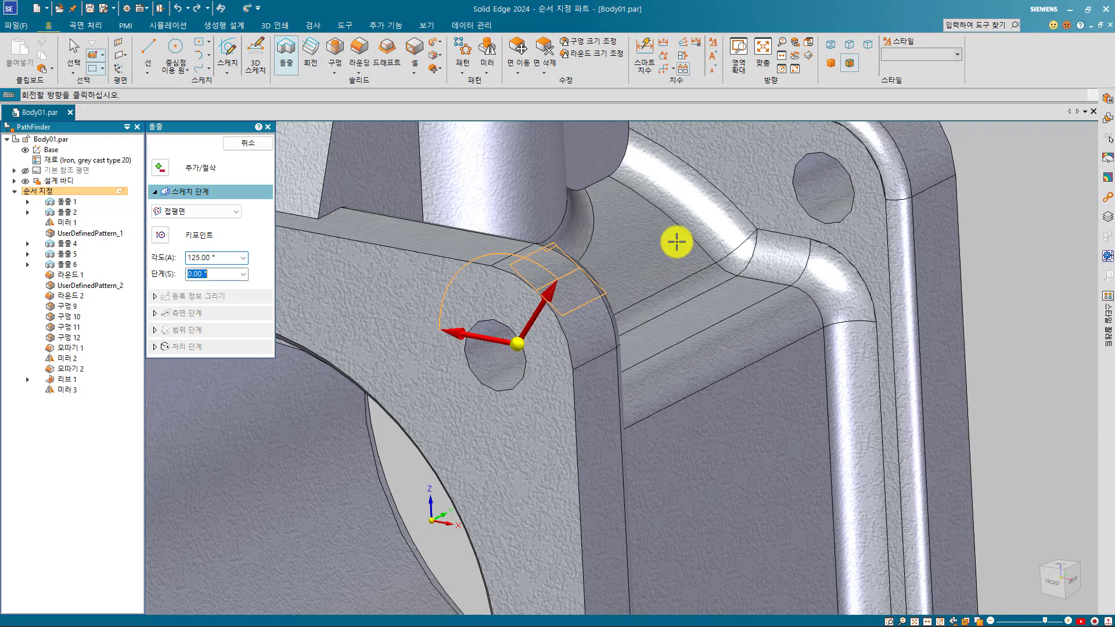
left_click(676, 242)
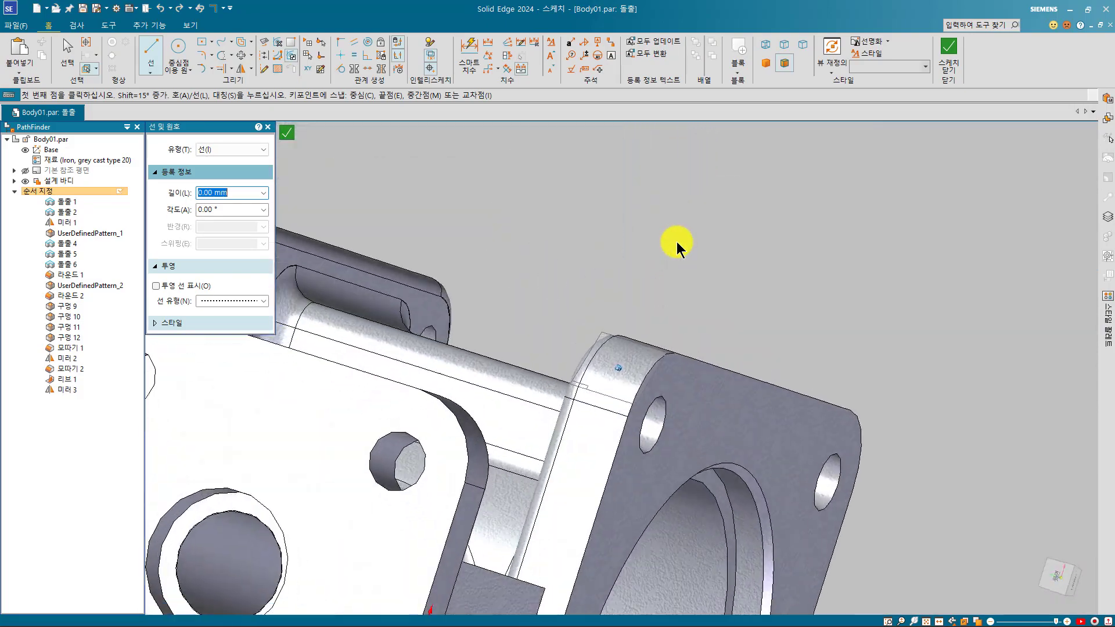
scroll(710, 237, "up", 5)
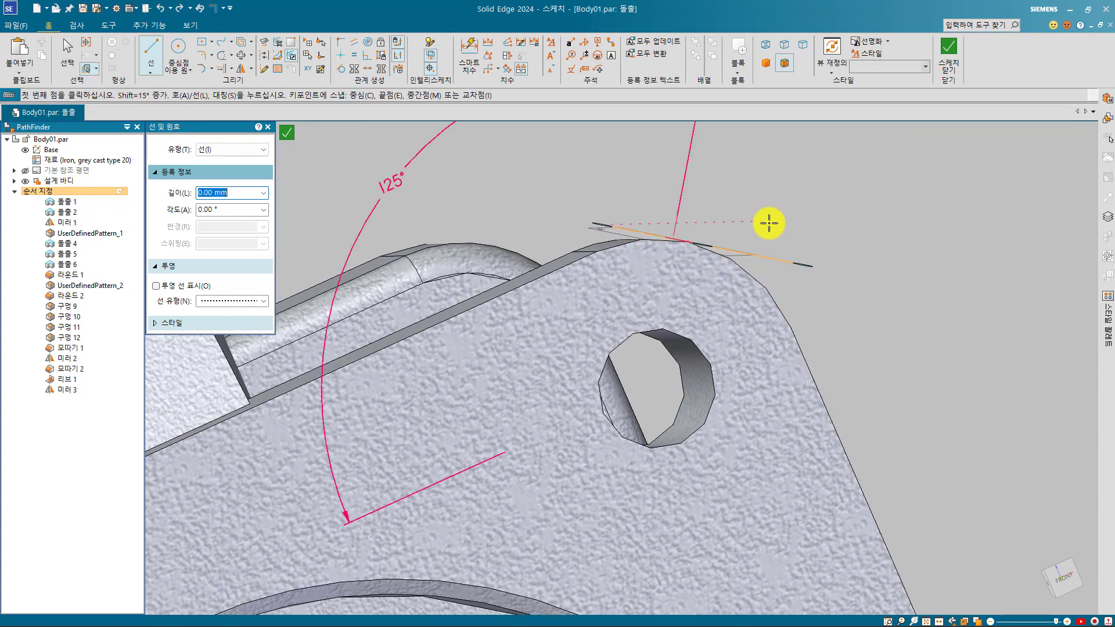
left_click(952, 59)
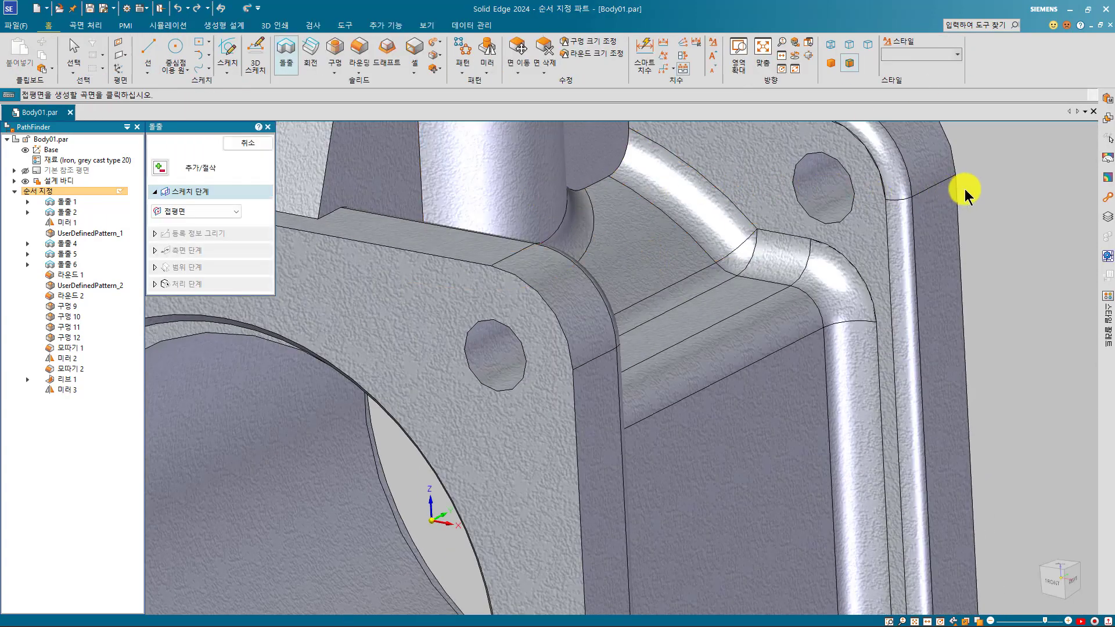
left_click(988, 184)
Leave the extrusion's plane options and start a standalone sketch on a coincident plane on the front flange's front face
left_click(169, 213)
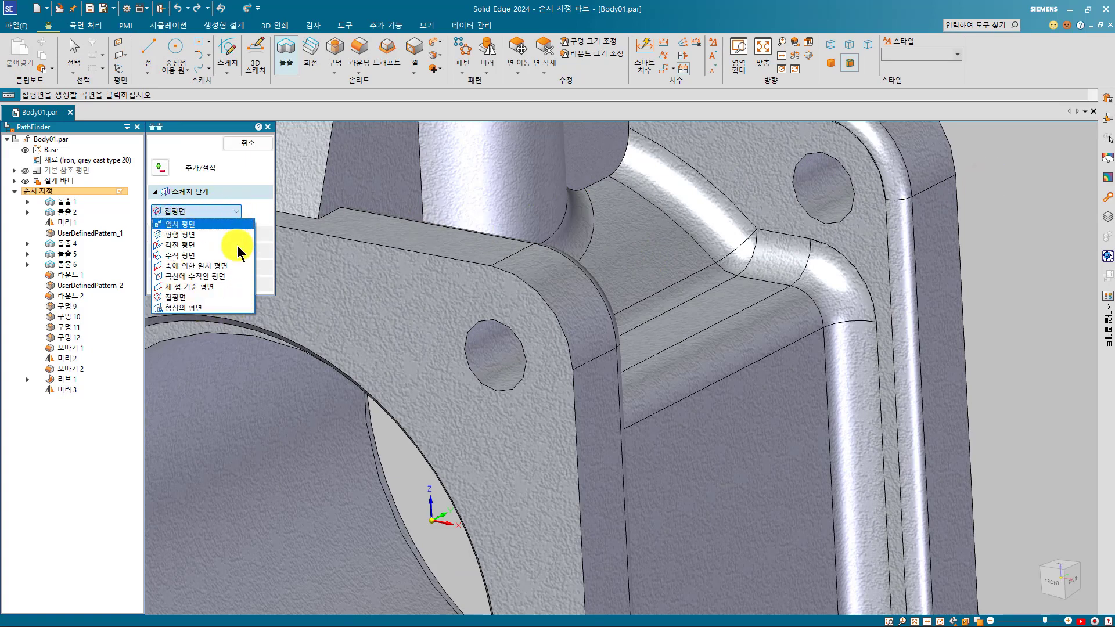
left_click(225, 56)
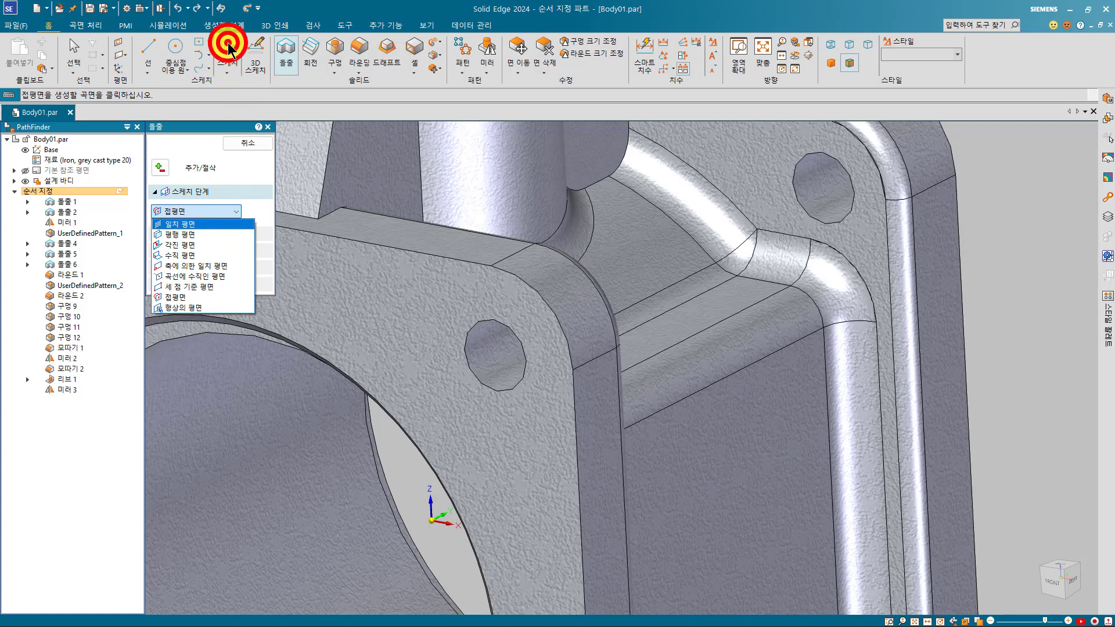
left_click(226, 52)
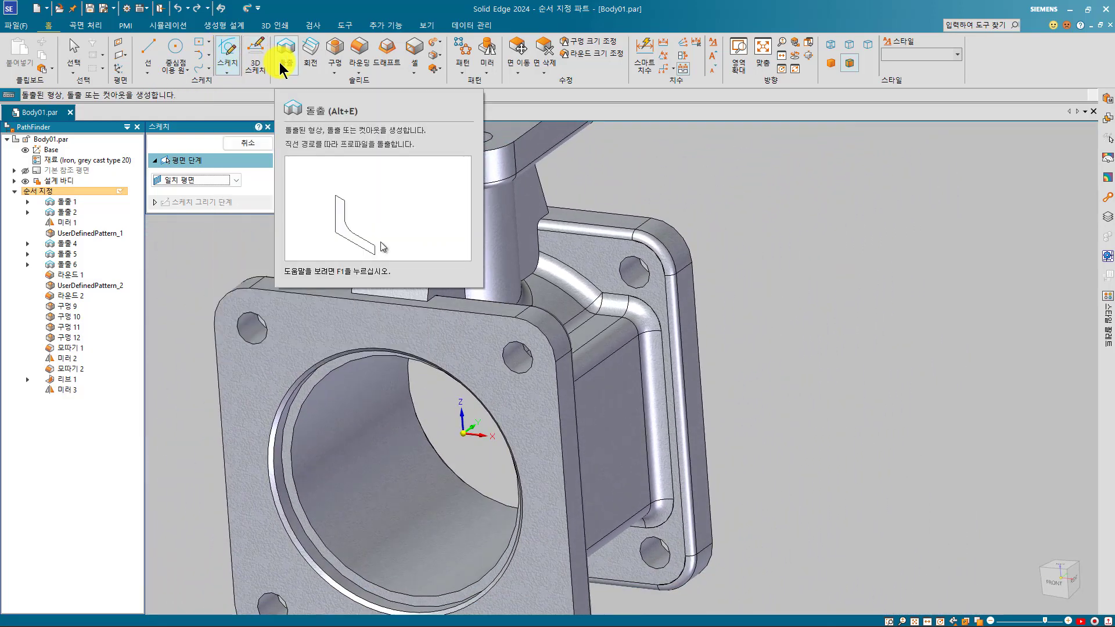
left_click(232, 57)
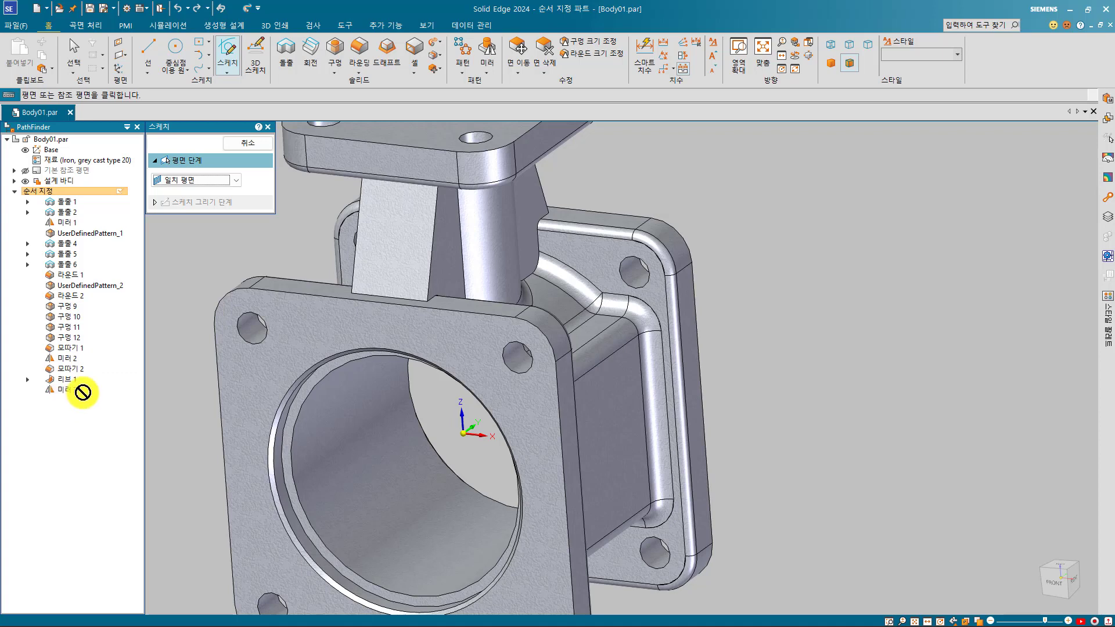
left_click(357, 319)
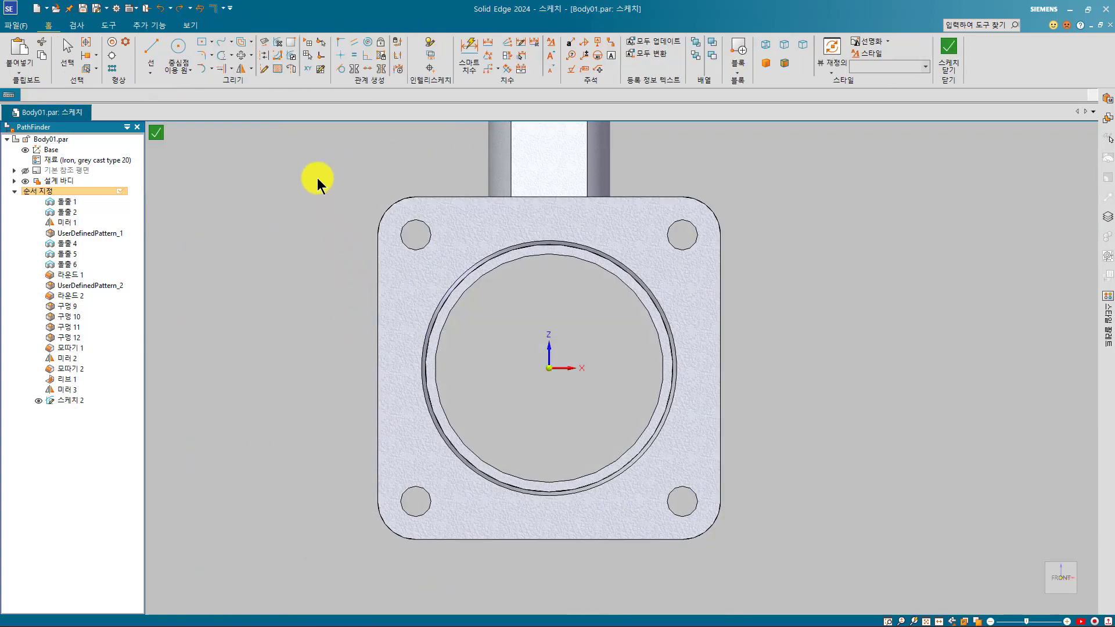
Draw a rectangle by center in the empty area beside the front flange's right edge, and close the sketch
left_click(200, 42)
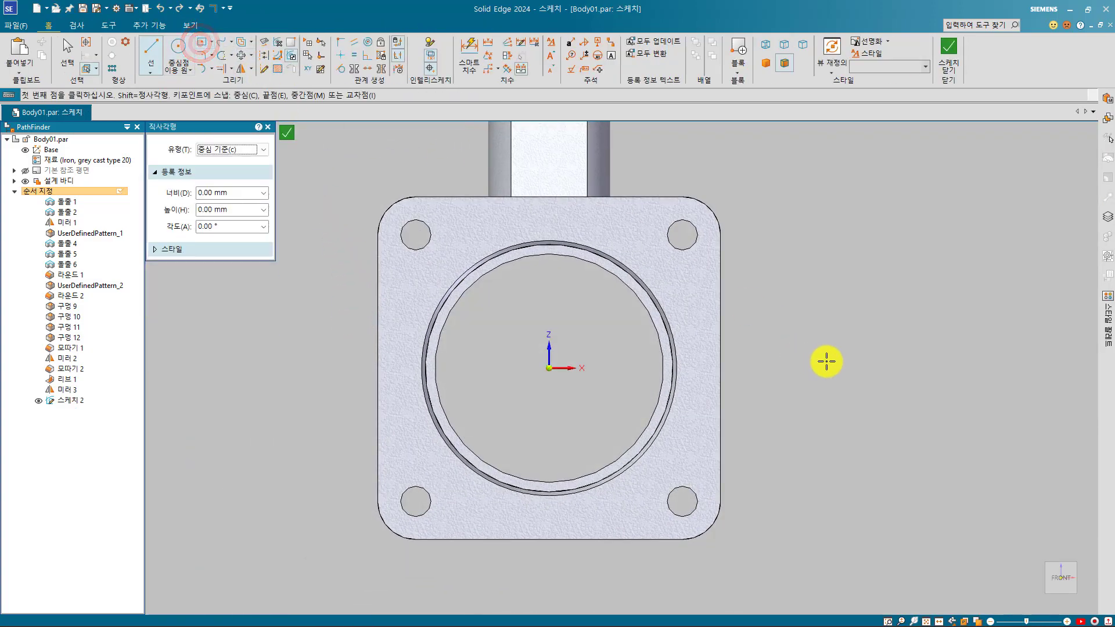
left_click(867, 356)
left_click(928, 415)
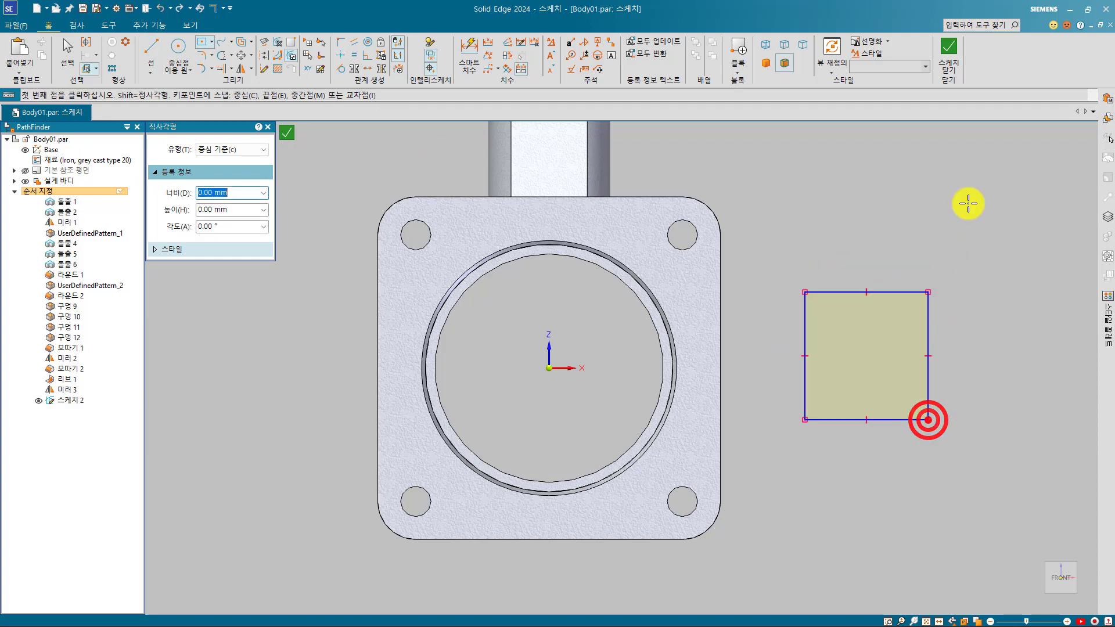
left_click(952, 67)
left_click(755, 214)
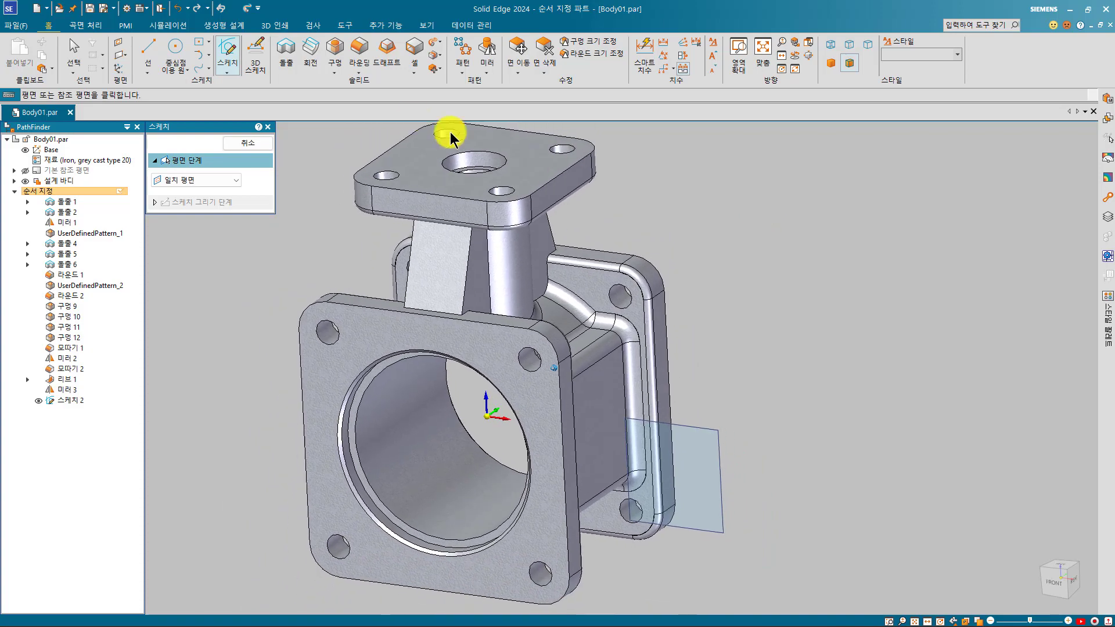
Extrude the rectangle chain using Select from Sketch with a symmetric finite extent, forming a block beside the valve body
left_click(287, 53)
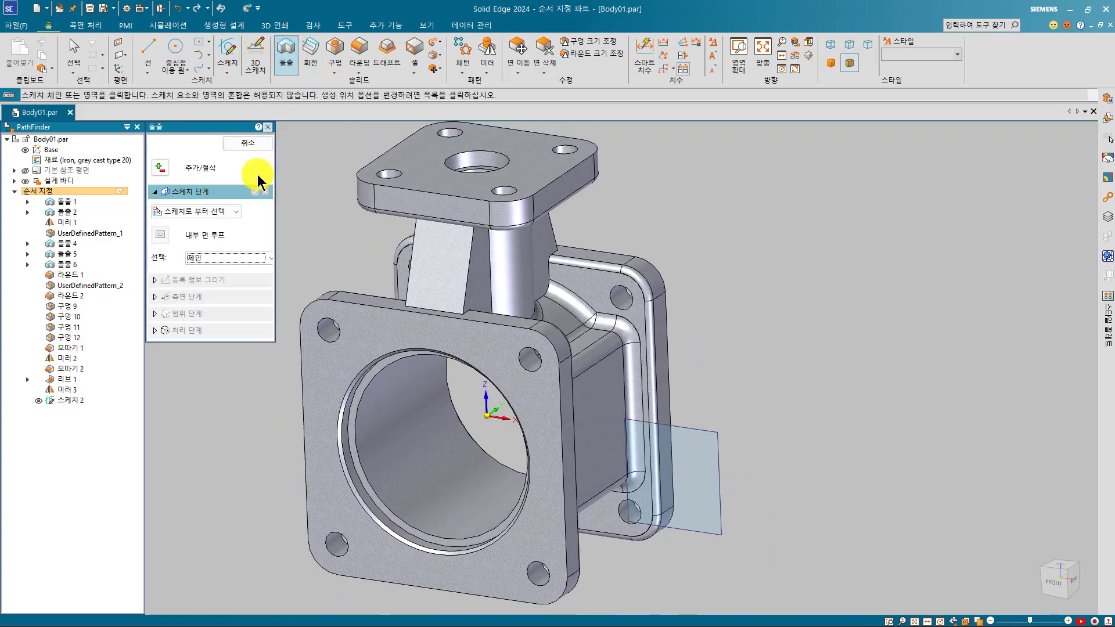
left_click(213, 215)
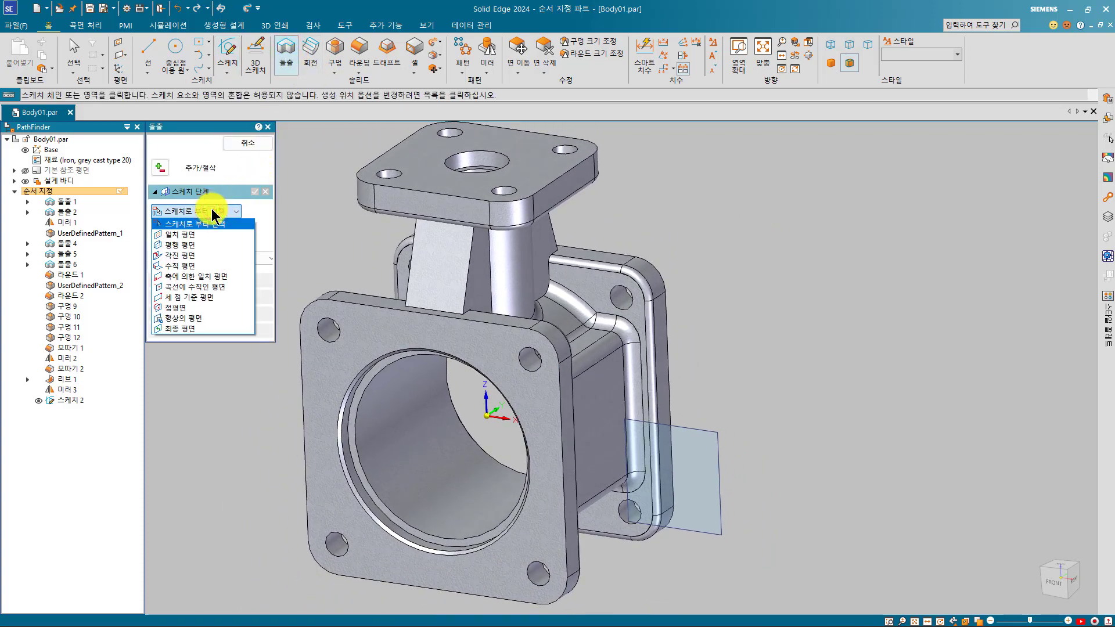
left_click(192, 224)
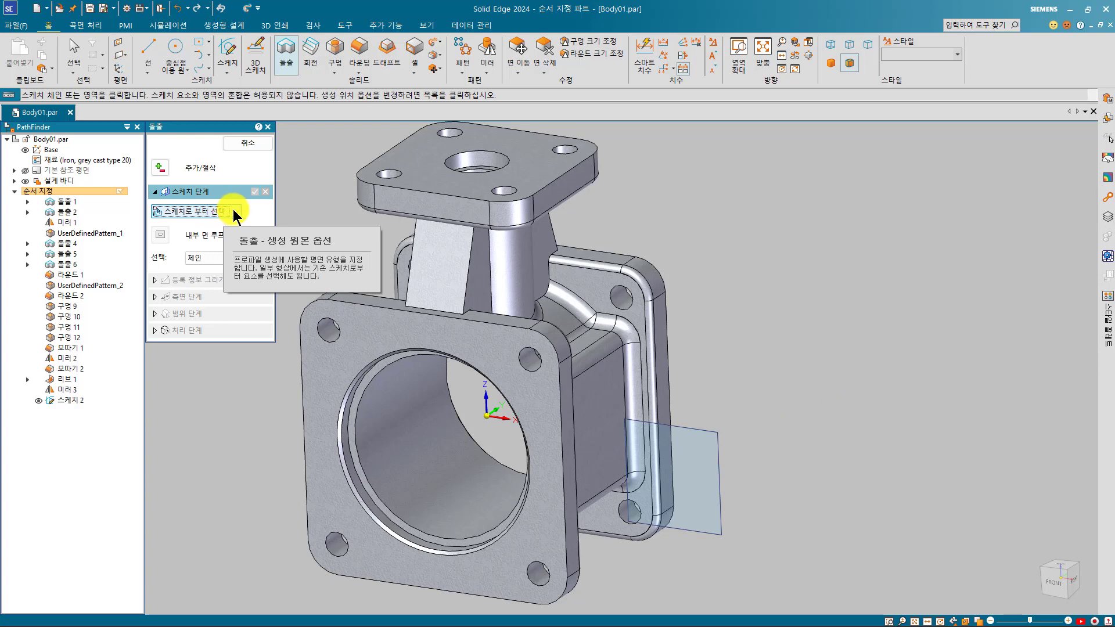
left_click(701, 430)
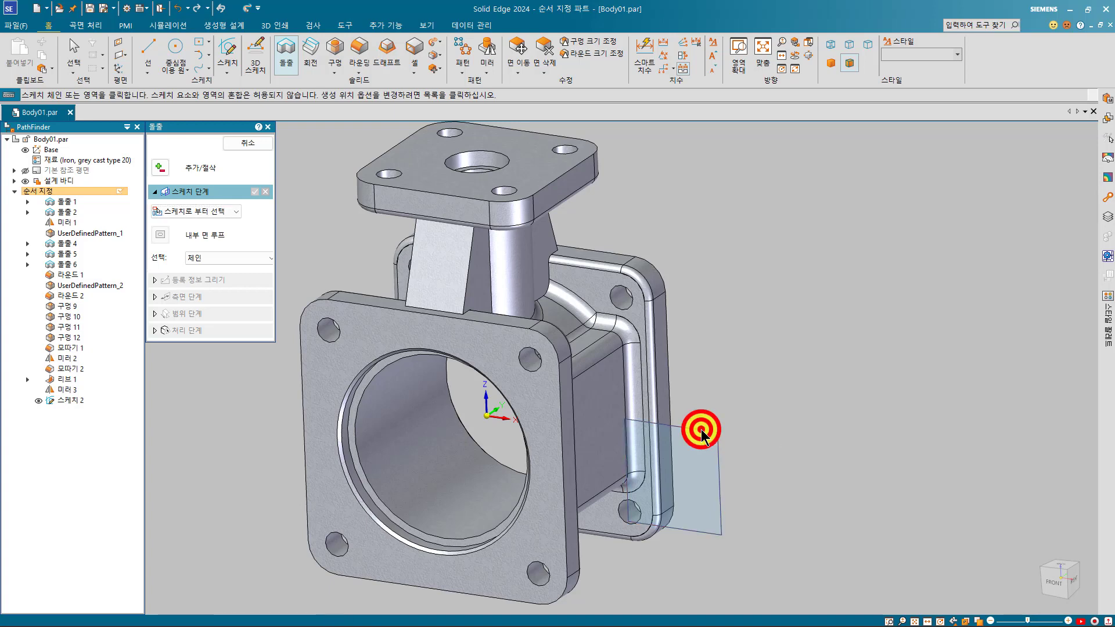
right_click(720, 361)
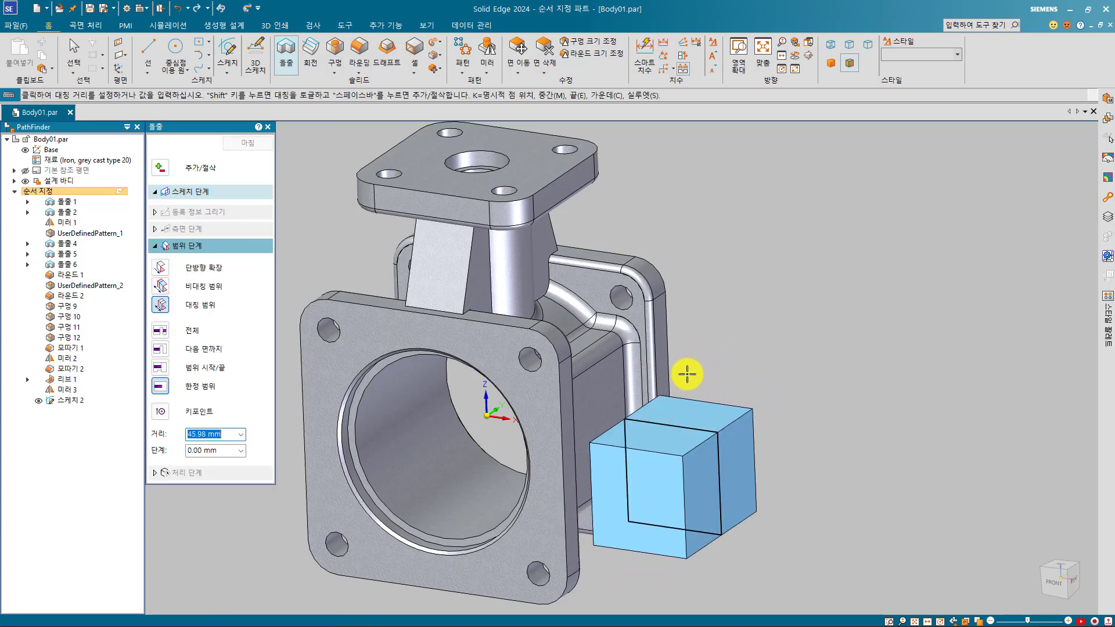
left_click(686, 387)
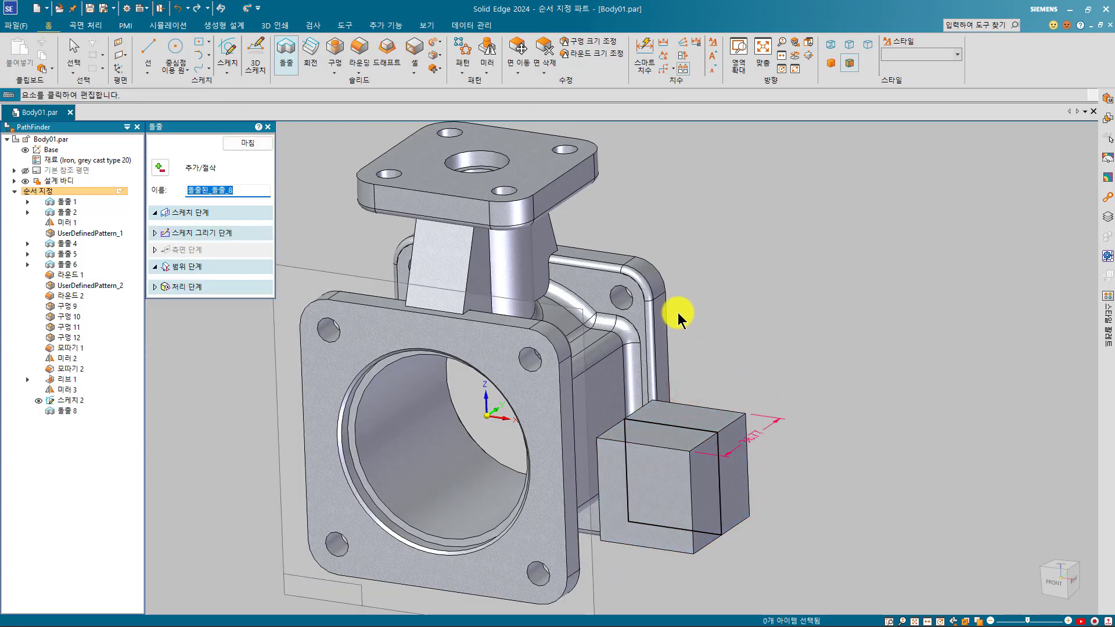
left_click(74, 46)
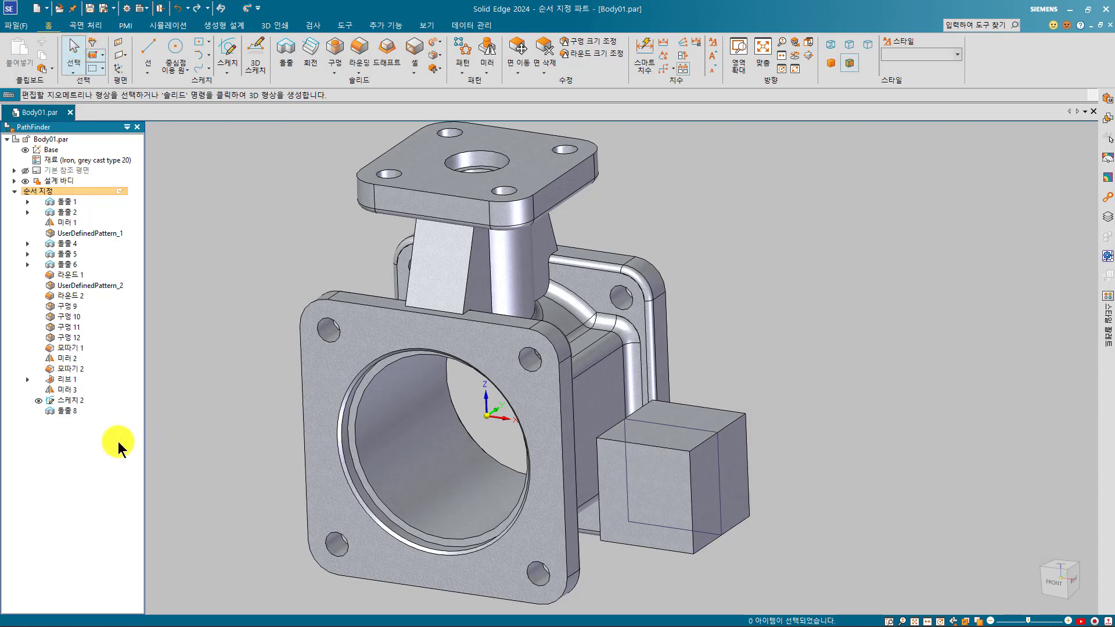
left_click(66, 411)
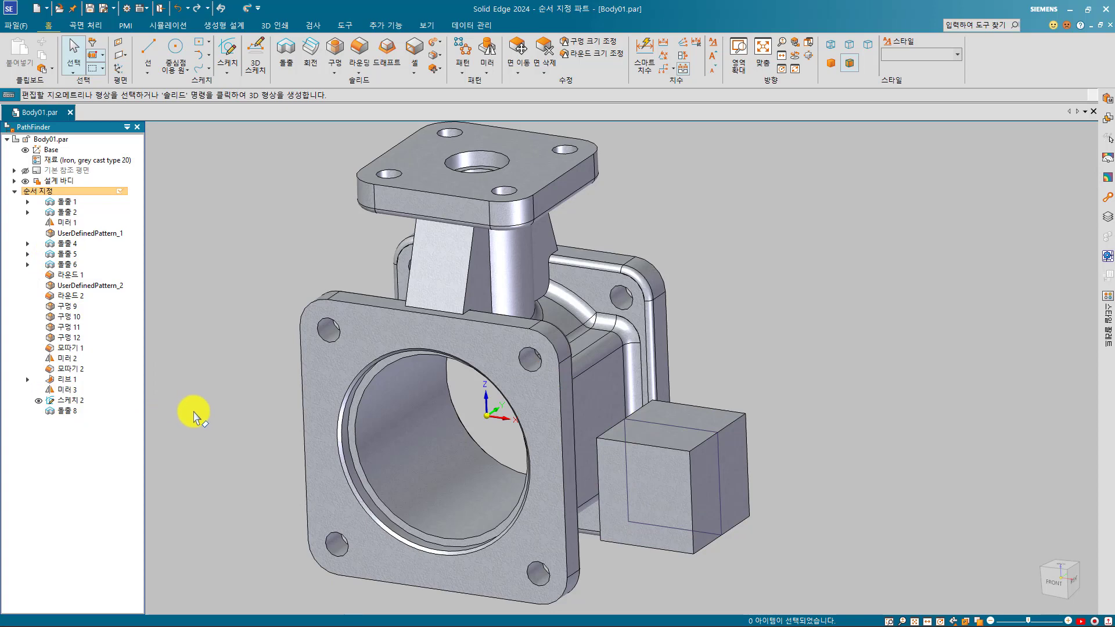
left_click(196, 416)
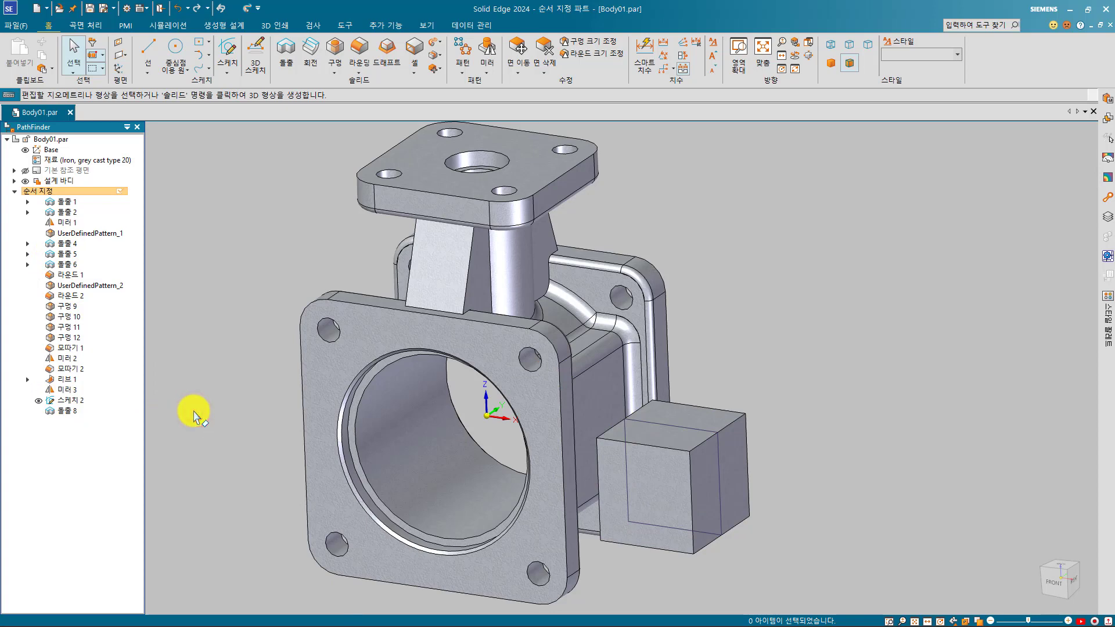